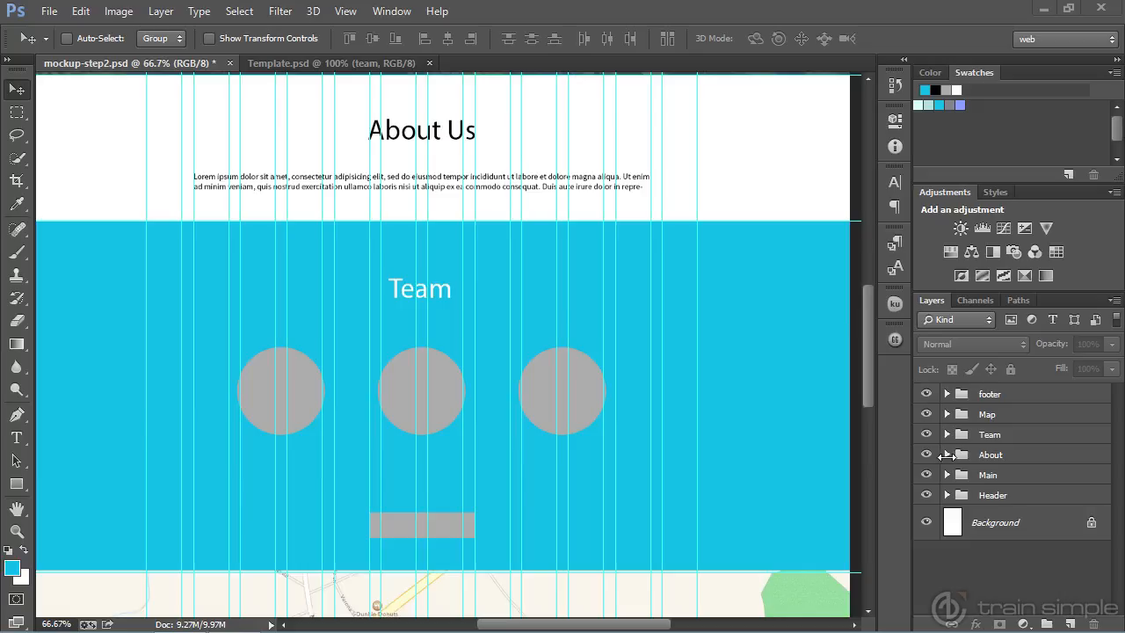
# Step: Recolor the About Us heading text in the About group to the cyan-blue swatch colour 0ebfde
pyautogui.click(947, 455)
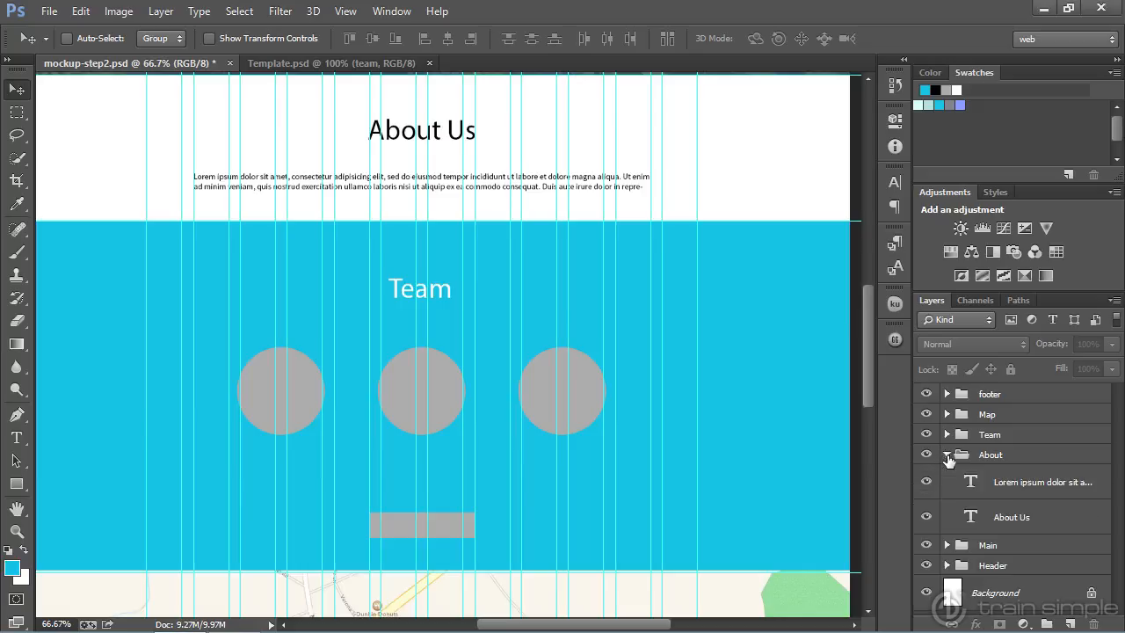
pyautogui.click(1004, 520)
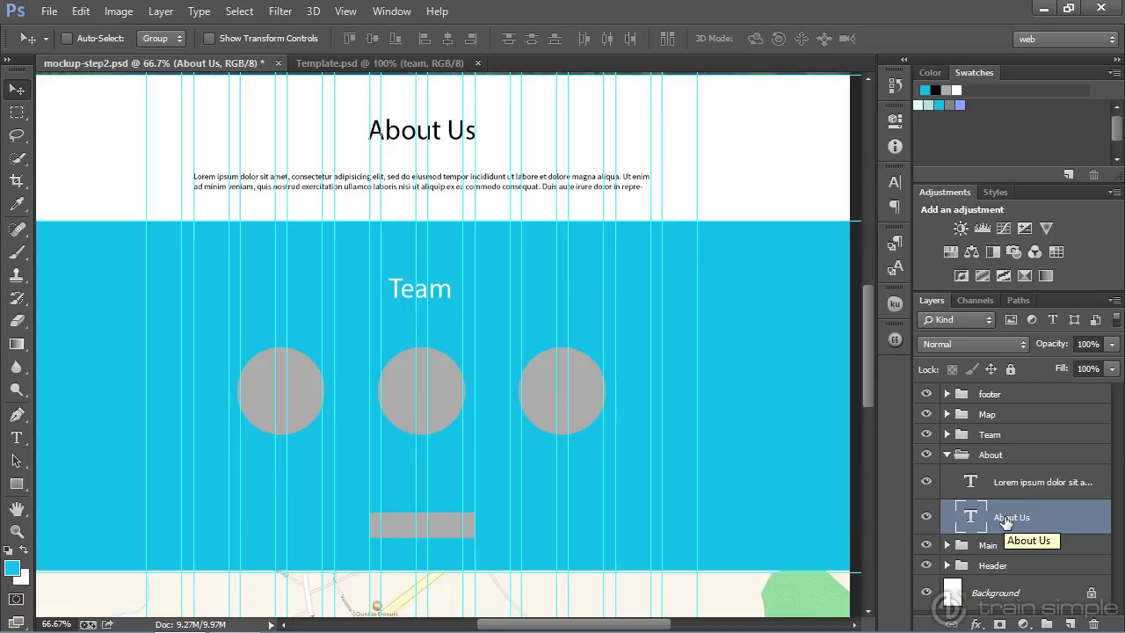
pyautogui.press('t')
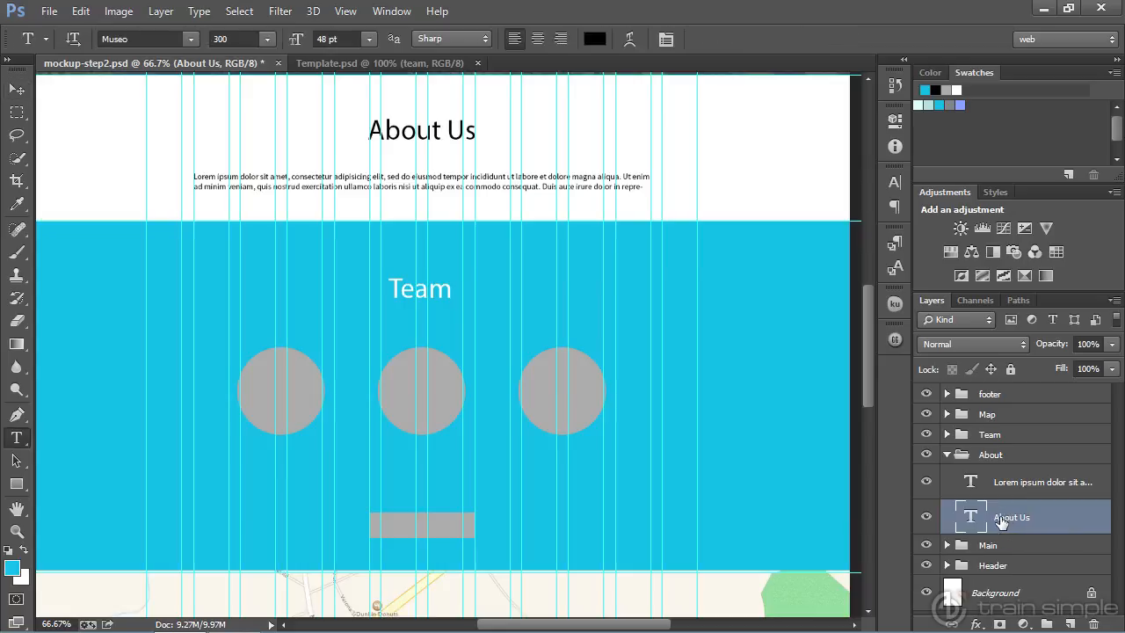
pyautogui.click(595, 41)
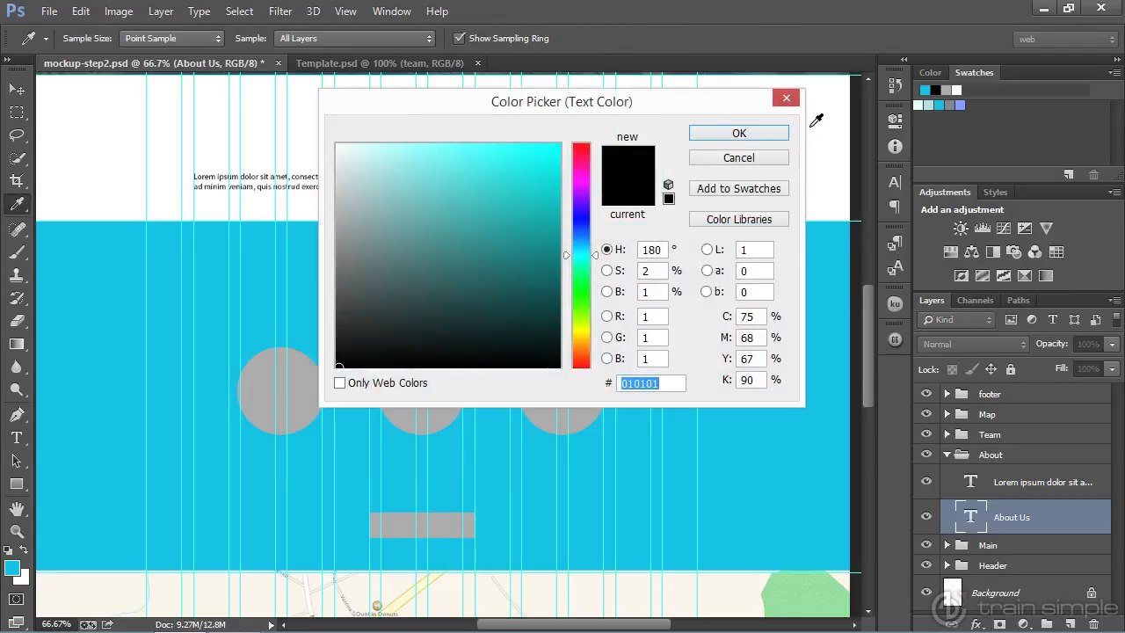
pyautogui.click(940, 105)
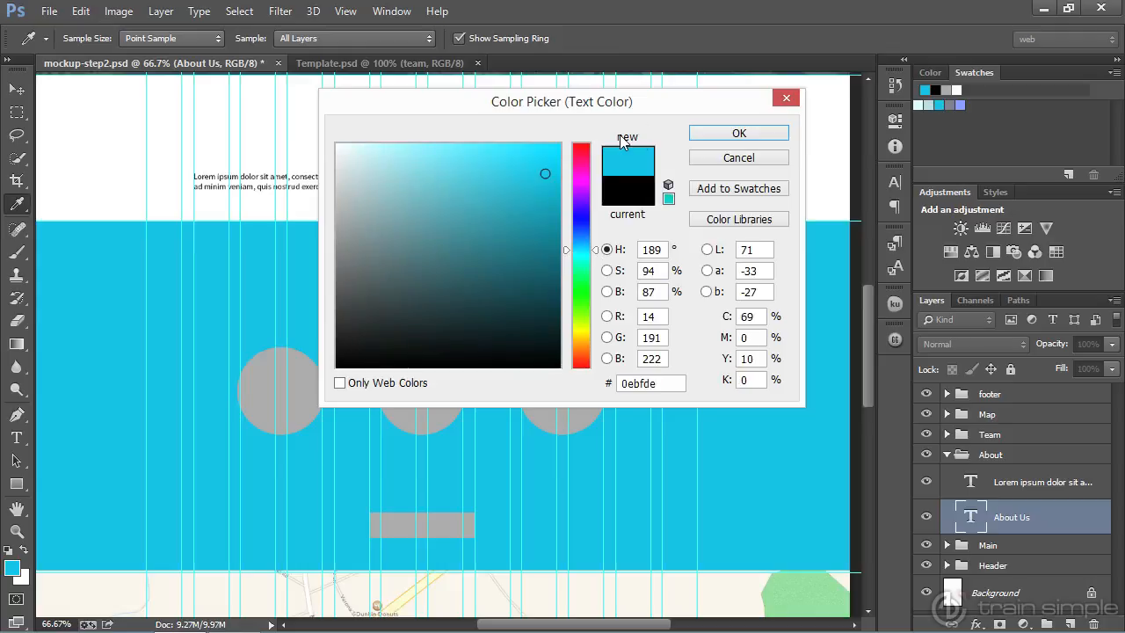
pyautogui.click(729, 134)
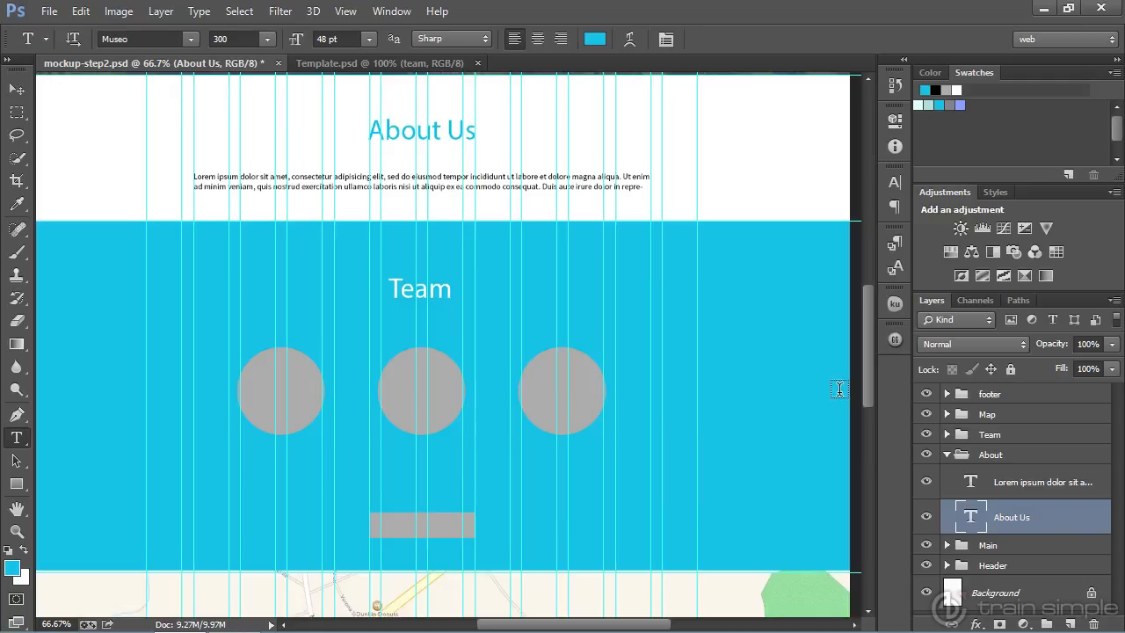
# Step: Recolor the Lorem ipsum paragraph to the same cyan-blue swatch as the heading and collapse the About group
pyautogui.click(996, 483)
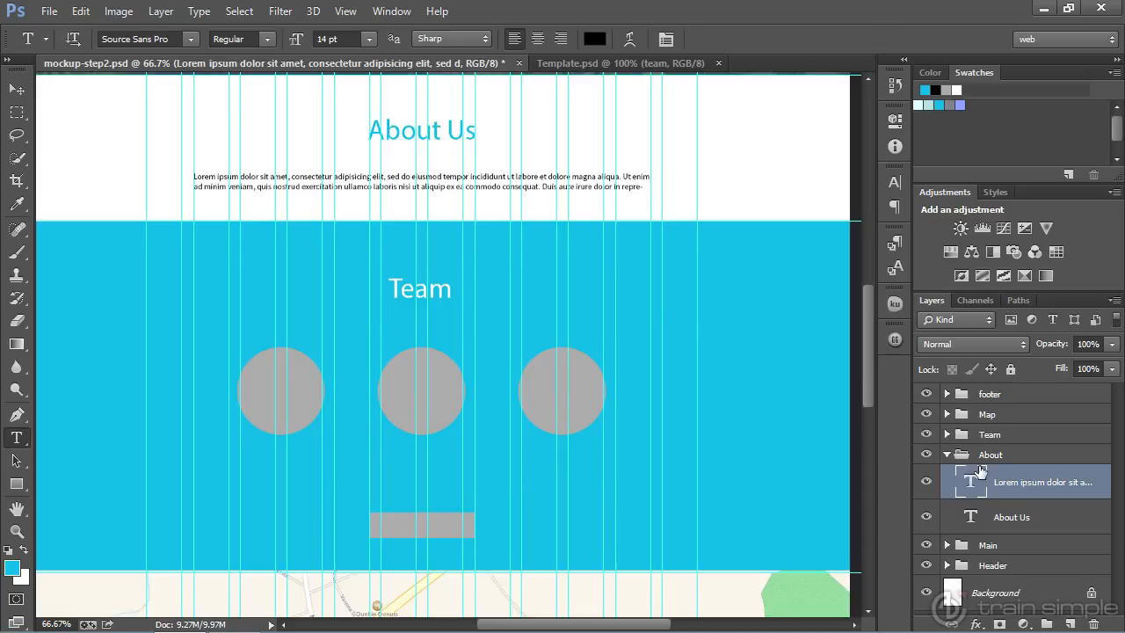
pyautogui.click(595, 41)
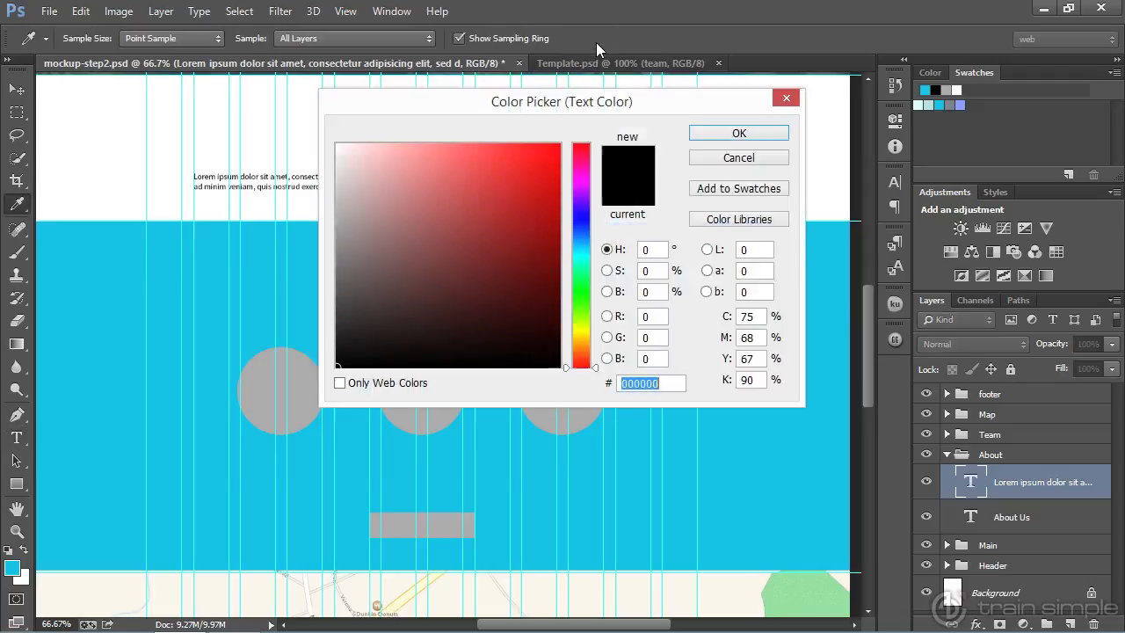
pyautogui.click(939, 105)
pyautogui.click(758, 136)
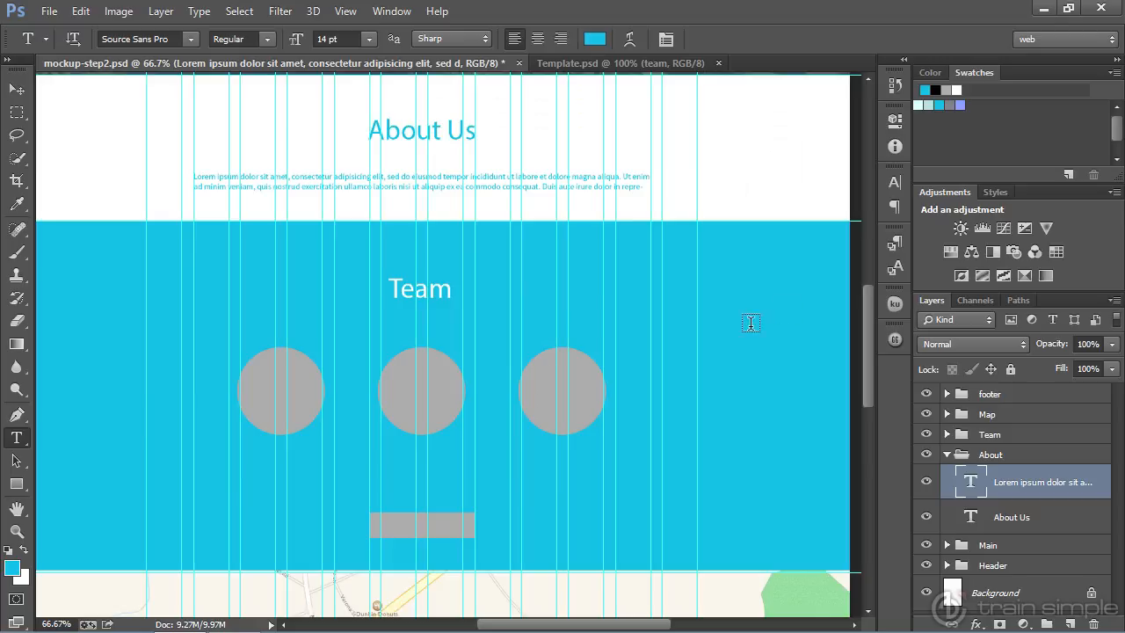
pyautogui.click(948, 455)
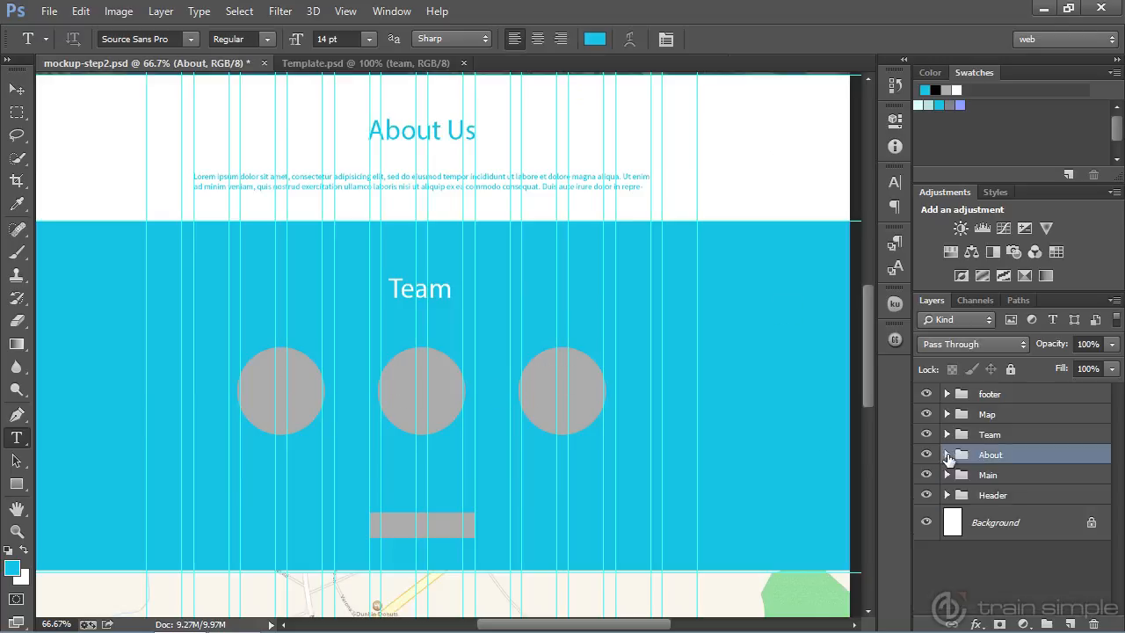
# Step: Expand the Team layer group and open the bio1 image from the mock-up-images folder in ps-web
pyautogui.click(948, 434)
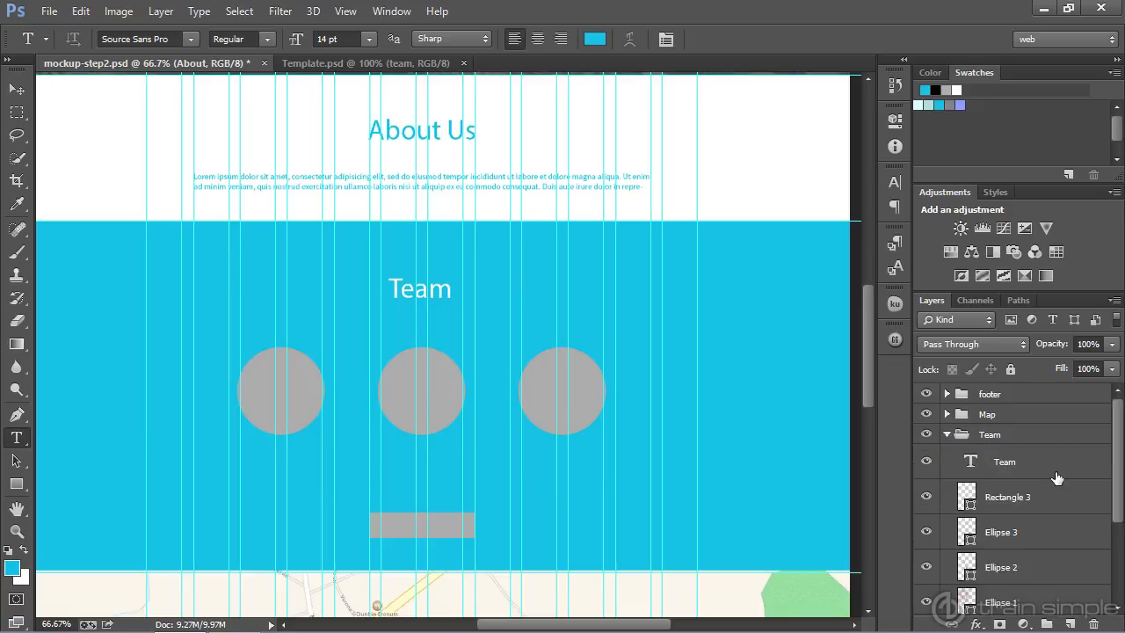
pyautogui.moveTo(1120, 496); pyautogui.dragTo(1109, 536)
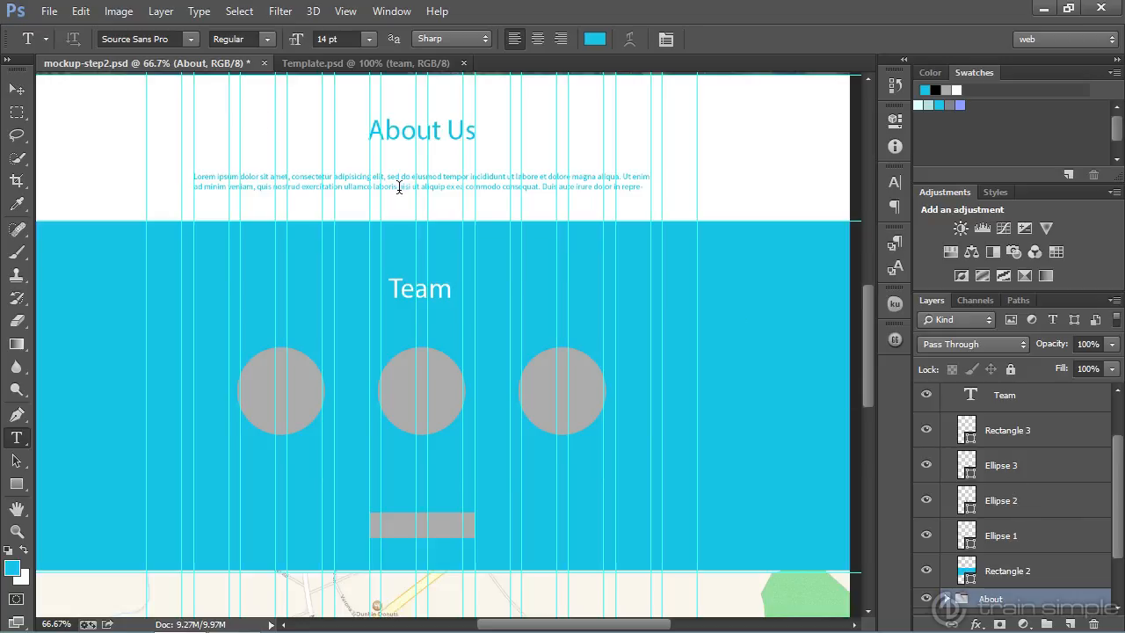
pyautogui.click(49, 11)
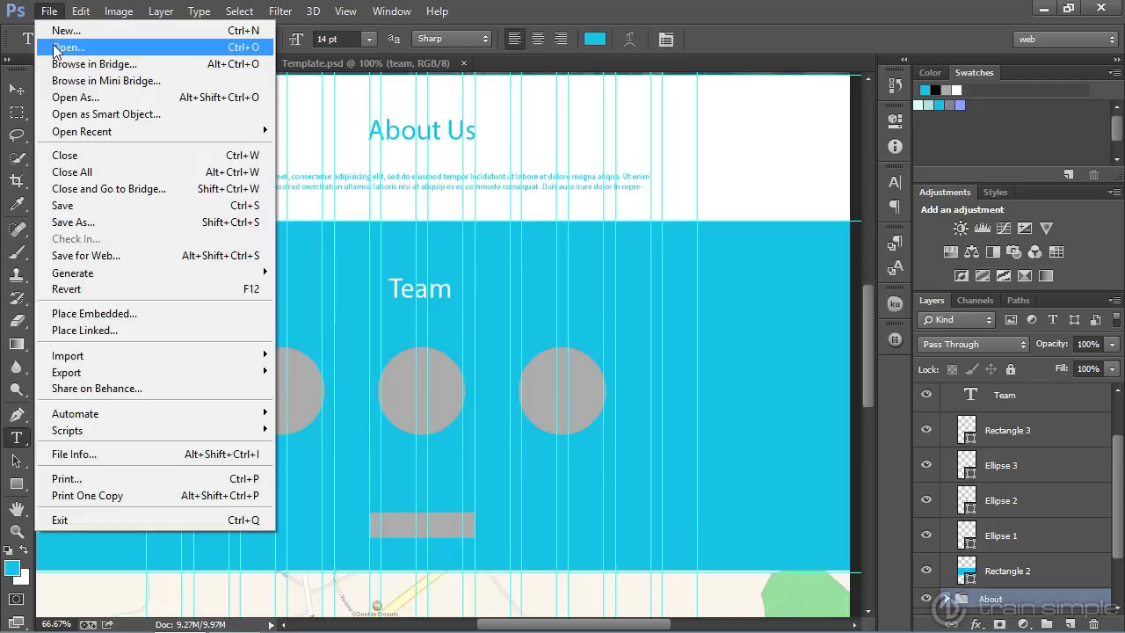
pyautogui.click(55, 48)
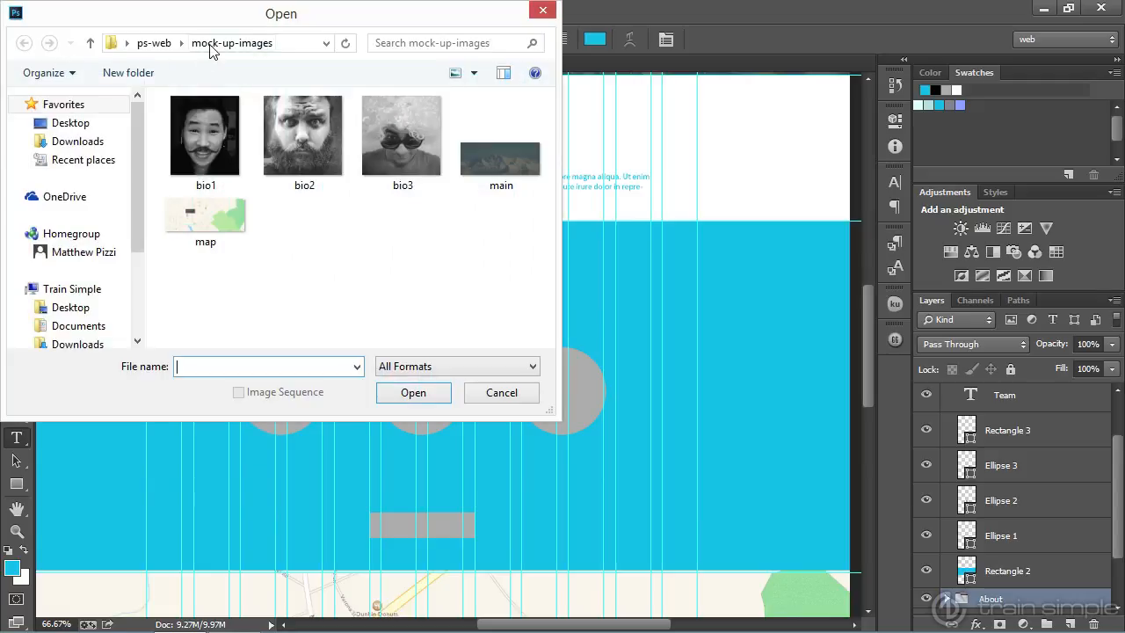
pyautogui.click(160, 44)
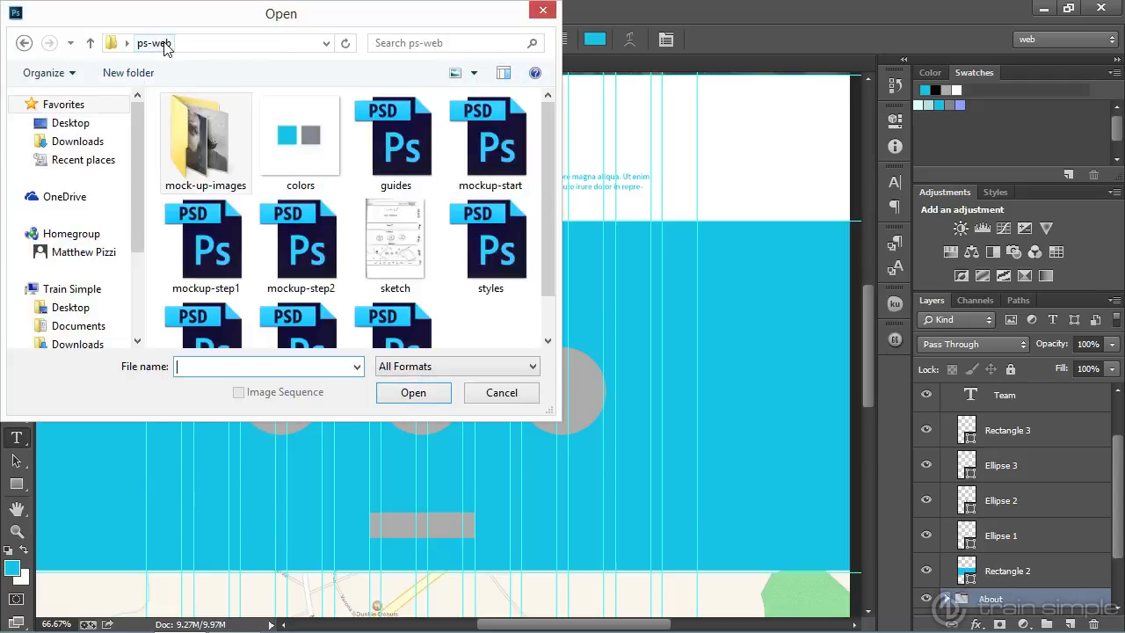
pyautogui.doubleClick(206, 127)
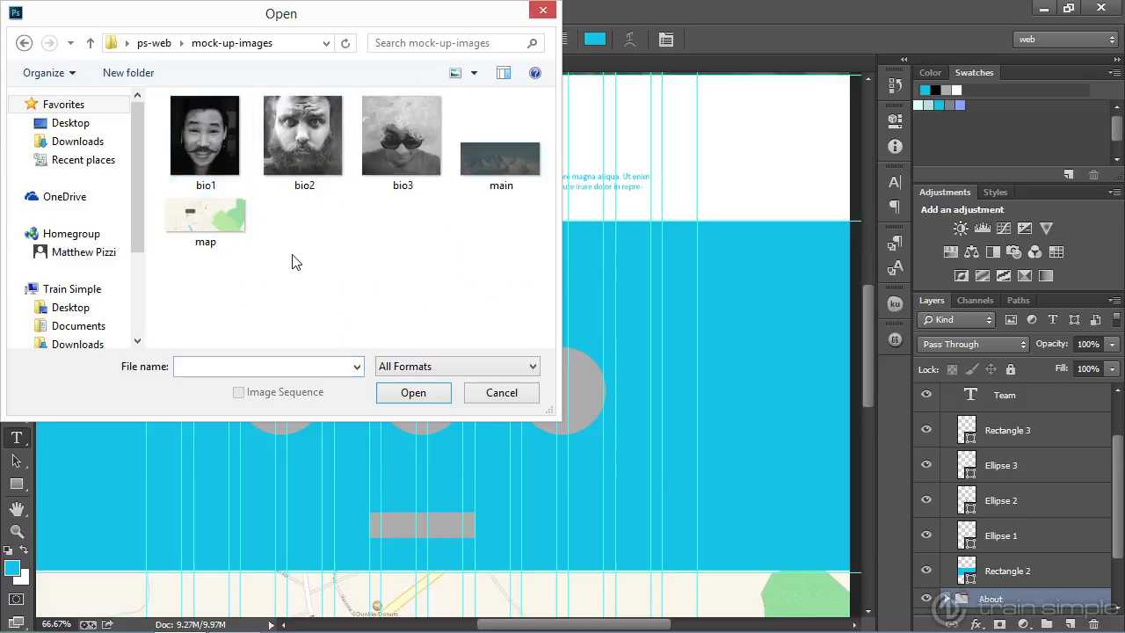
pyautogui.click(222, 159)
pyautogui.click(410, 392)
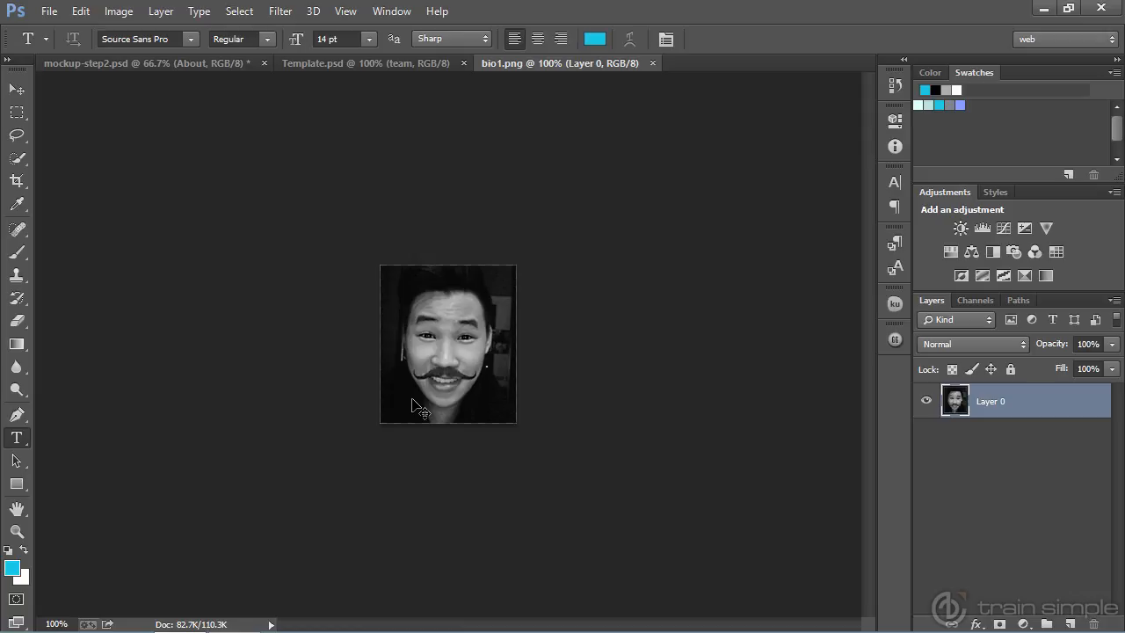
# Step: Copy the entire bio1 image and paste it into mockup-step2.psd directly above the Ellipse 1 layer
pyautogui.hotkey('ctrl', 'a')
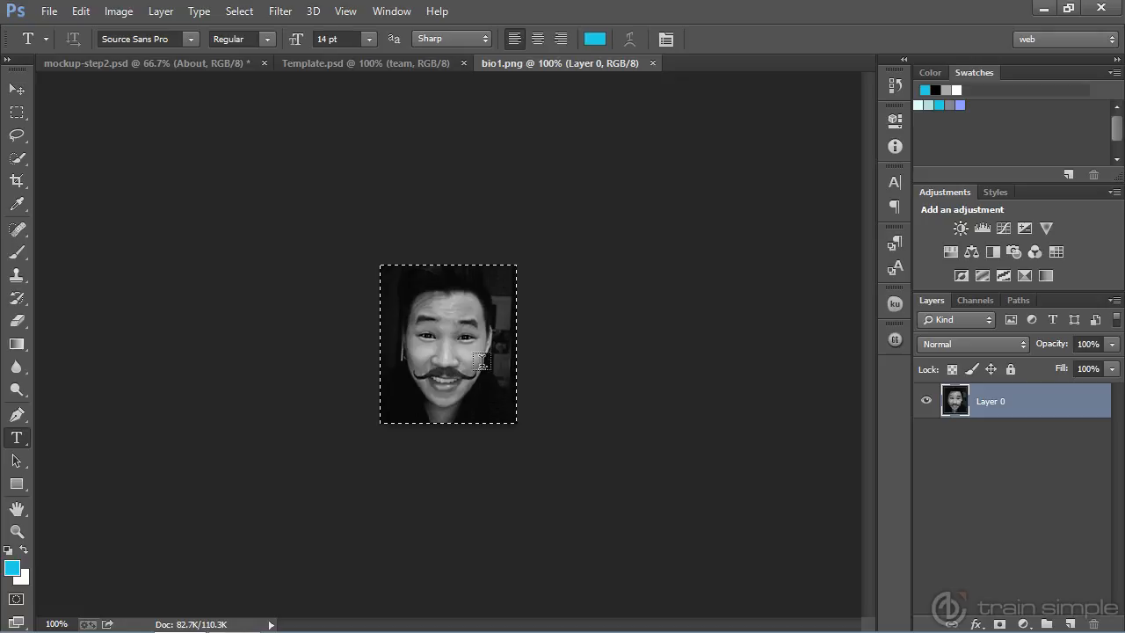
pyautogui.click(175, 66)
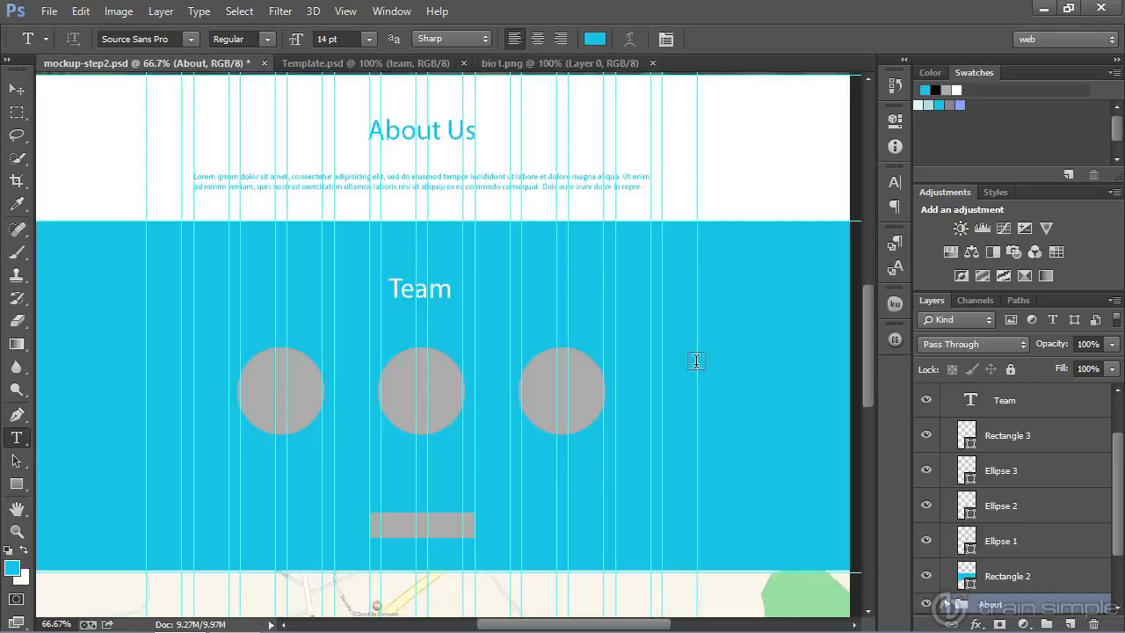
pyautogui.click(995, 545)
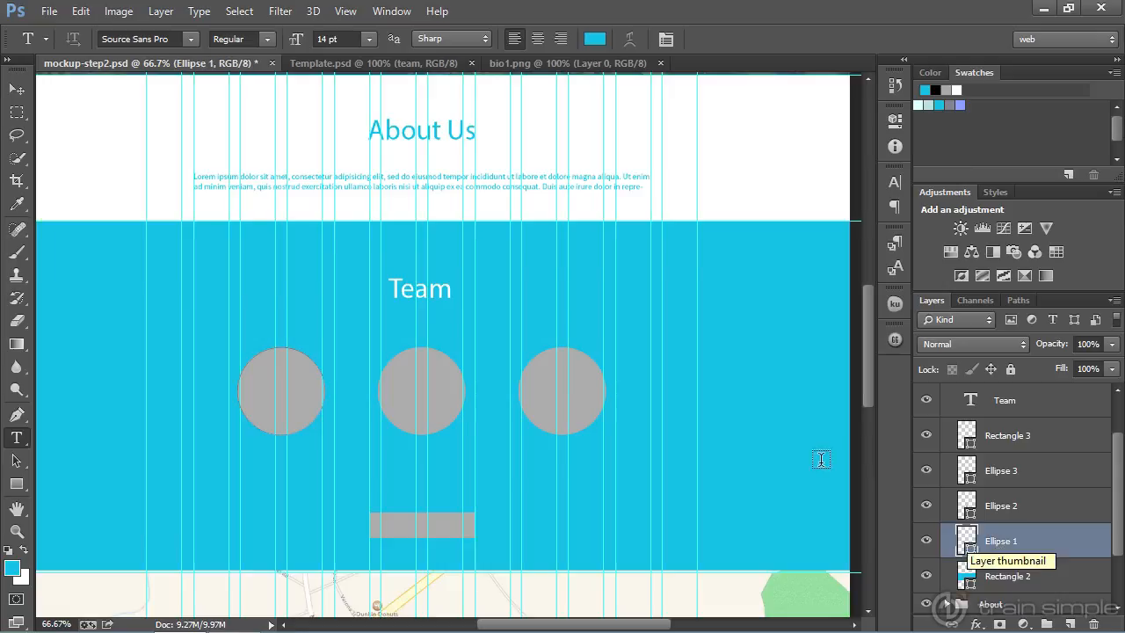
pyautogui.click(81, 11)
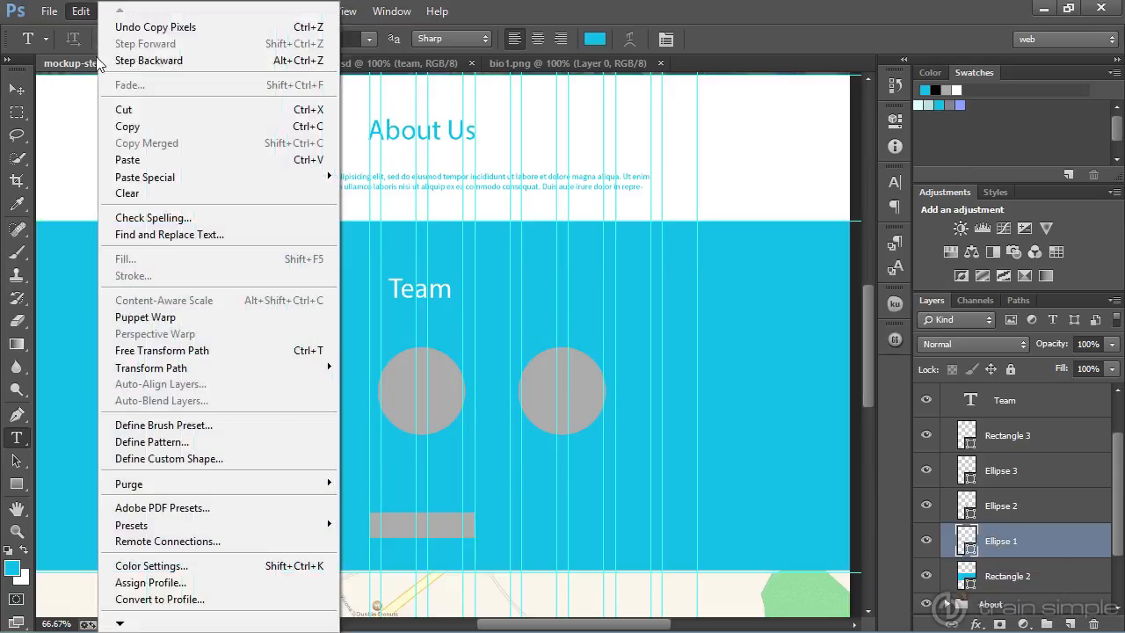
pyautogui.click(121, 160)
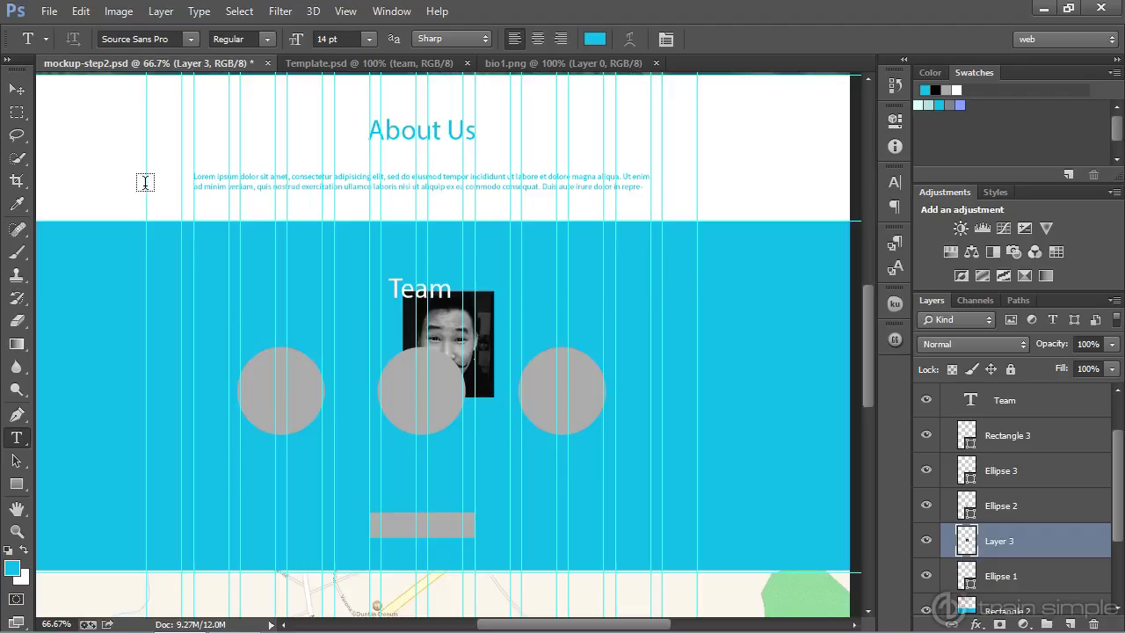
# Step: Move the pasted portrait over the first grey circle of the Team section and nudge it until it is centred
pyautogui.press('v')
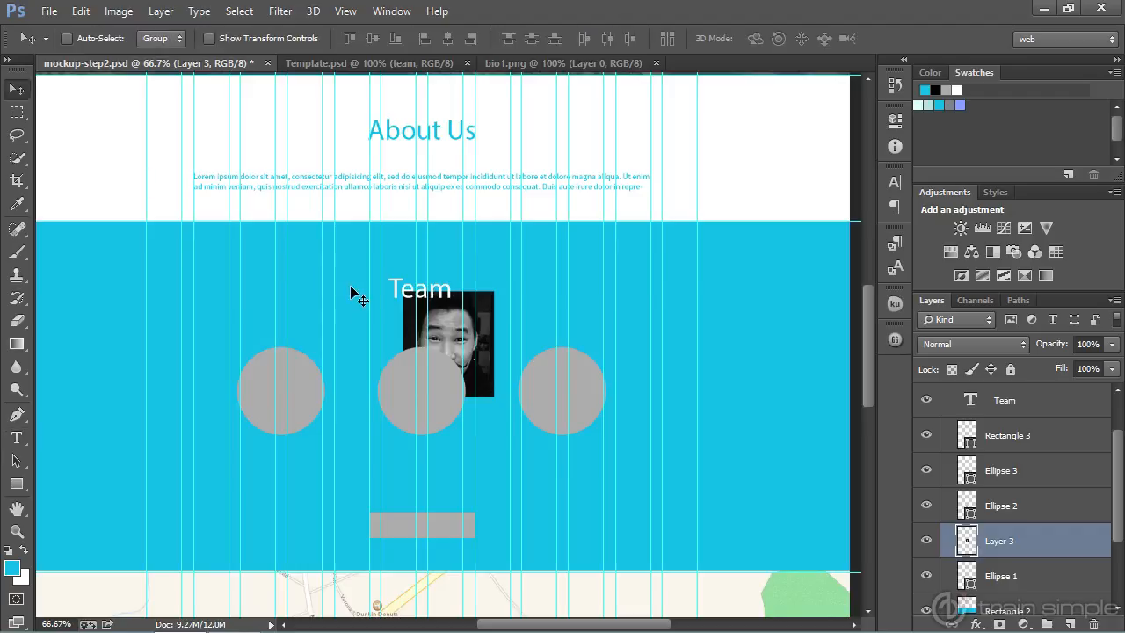
pyautogui.moveTo(439, 327); pyautogui.dragTo(271, 376)
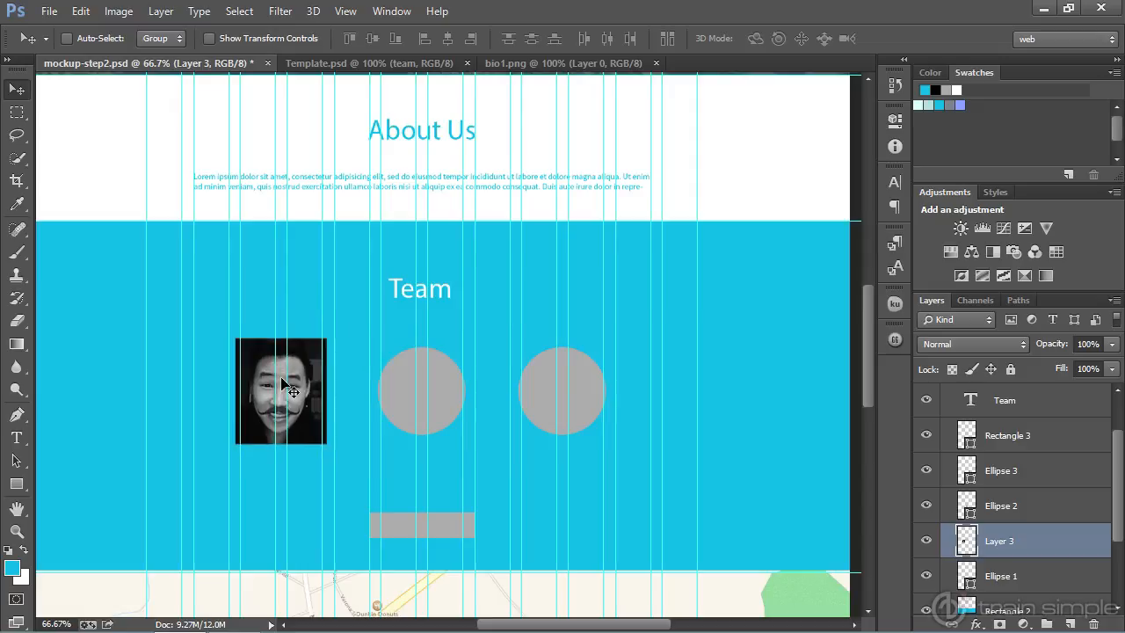
pyautogui.press('Down')
pyautogui.press('Right')
pyautogui.press('Left')
pyautogui.press('Left')
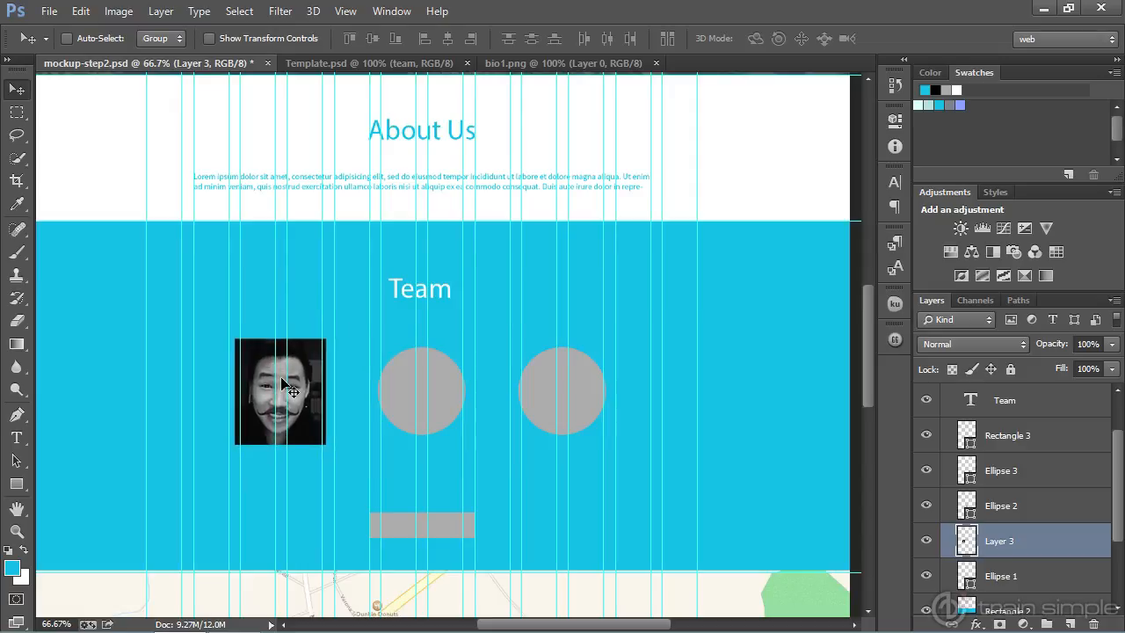
pyautogui.press('Right')
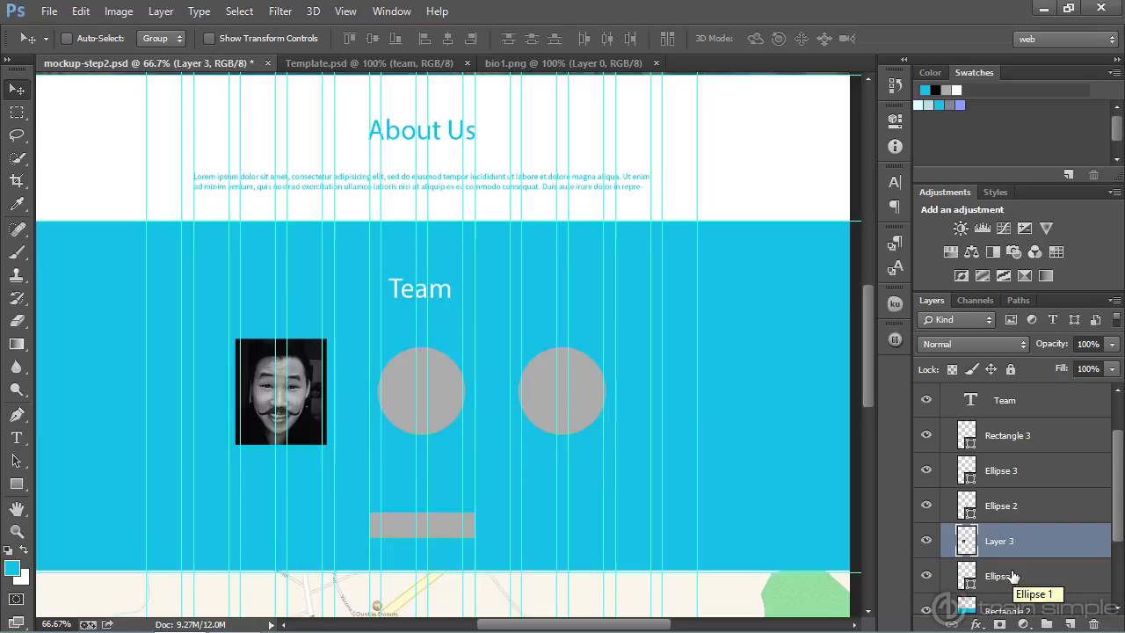
# Step: Clip the portrait layer to the Ellipse 1 circle with a clipping mask and rename the layer bio1
pyautogui.moveTo(1012, 576); pyautogui.dragTo(1013, 552)
pyautogui.keyDown('alt'); pyautogui.click(1012, 552); pyautogui.keyUp('alt')
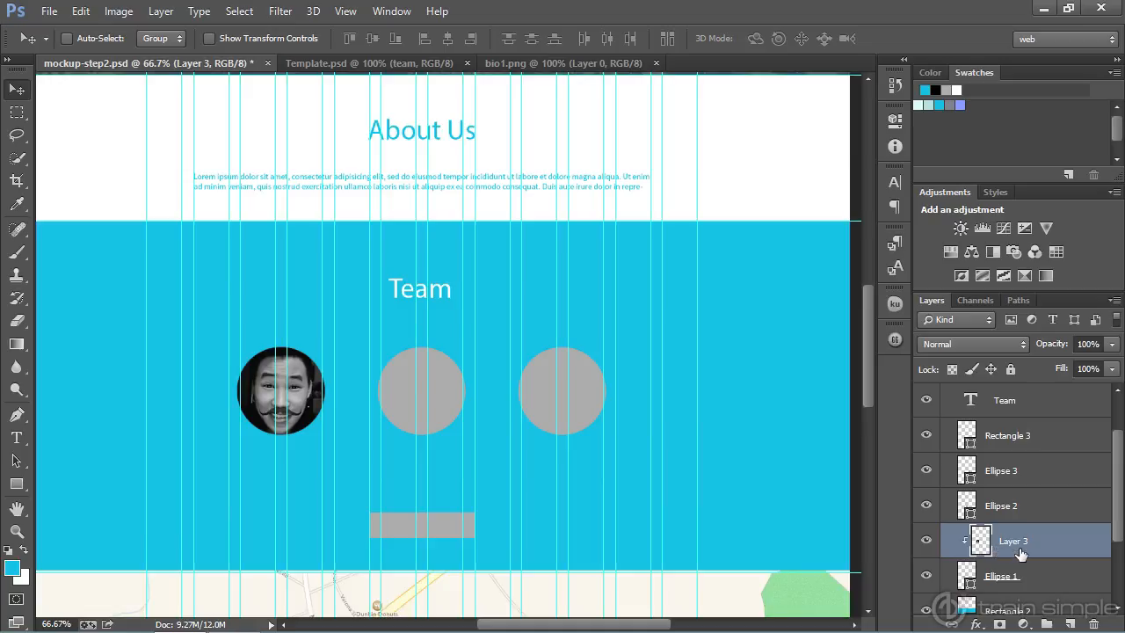
pyautogui.doubleClick(1015, 541)
pyautogui.write('bio1')
pyautogui.press('Return')
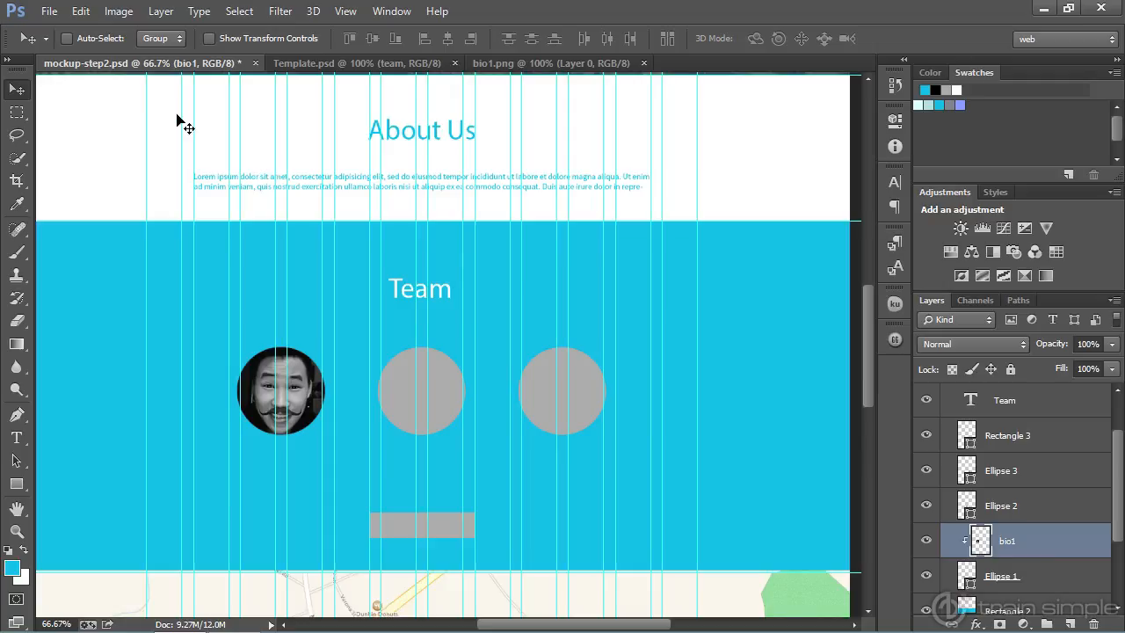
# Step: Open the bio2 image from the mock-up-images folder
pyautogui.click(55, 14)
pyautogui.click(58, 46)
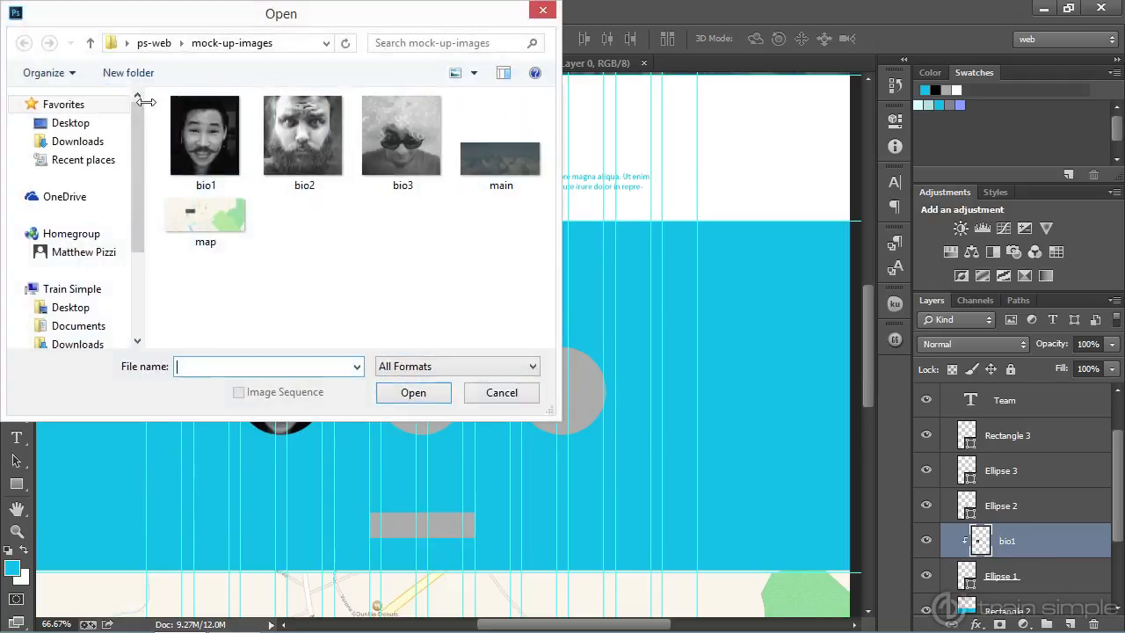
pyautogui.click(289, 124)
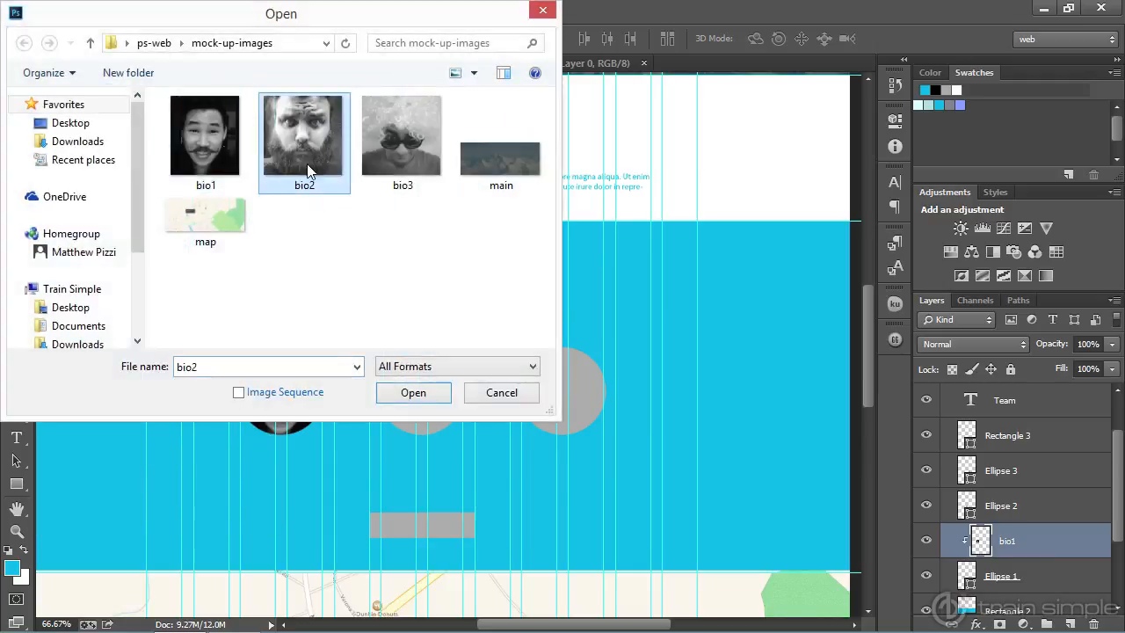
pyautogui.click(412, 393)
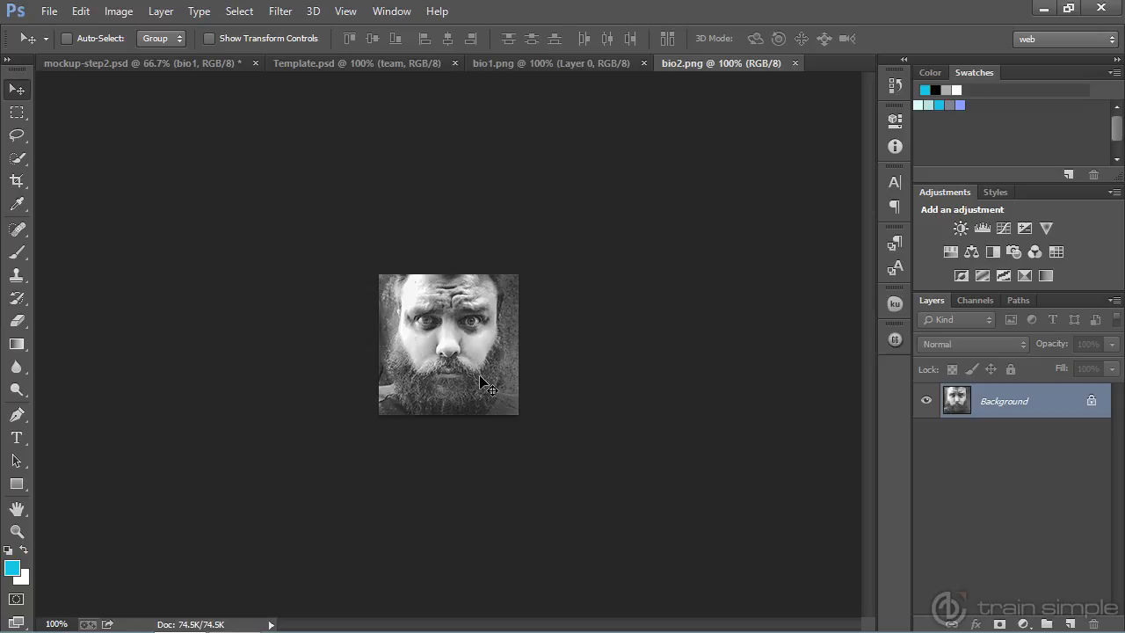
# Step: Copy the entire bio2 image and close both the bio2.png and bio1.png documents
pyautogui.hotkey('ctrl', 'a')
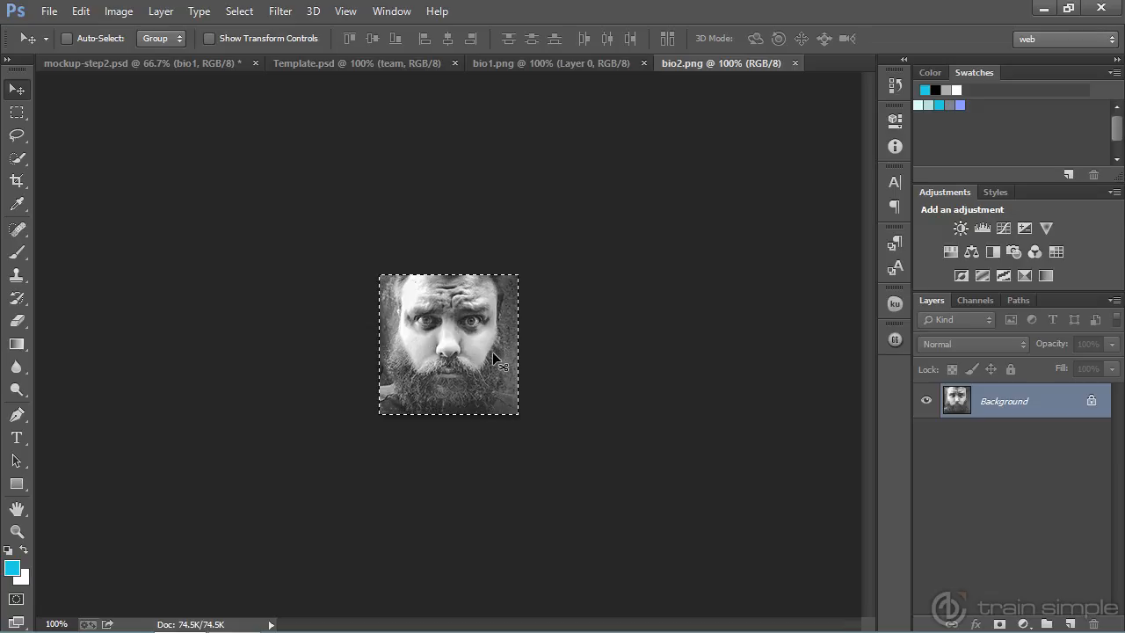
pyautogui.click(794, 62)
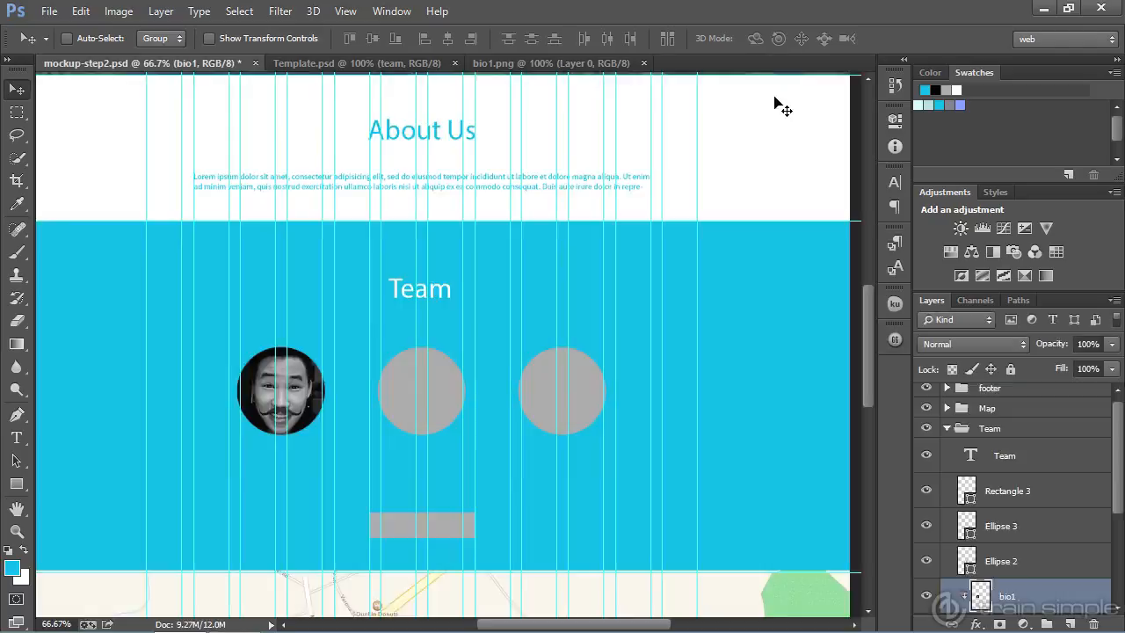
pyautogui.click(598, 69)
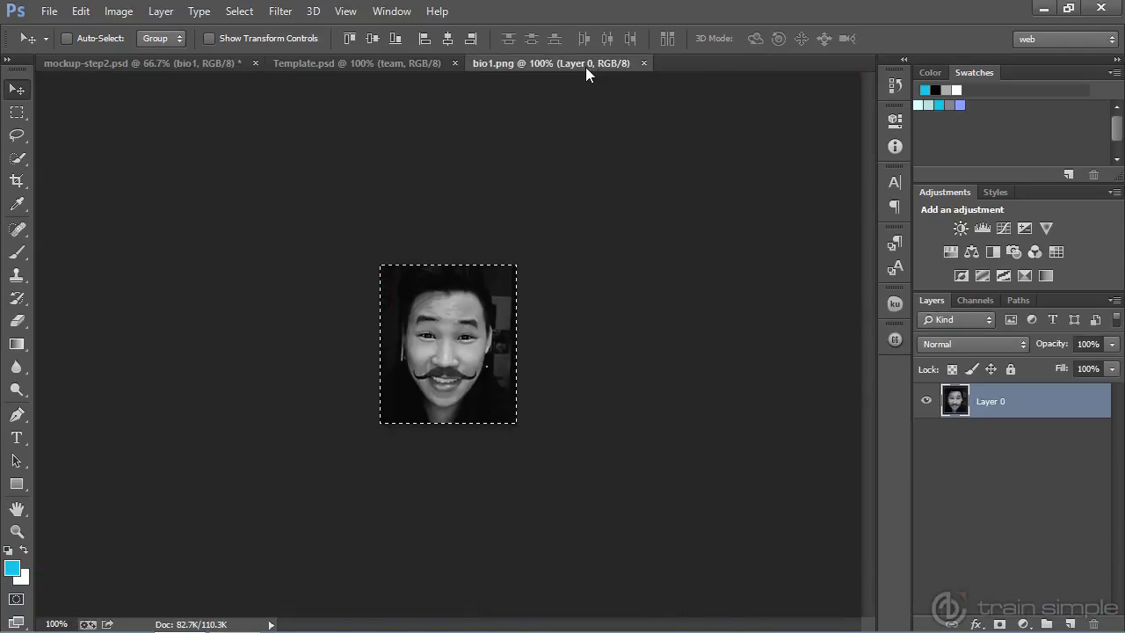
pyautogui.click(642, 63)
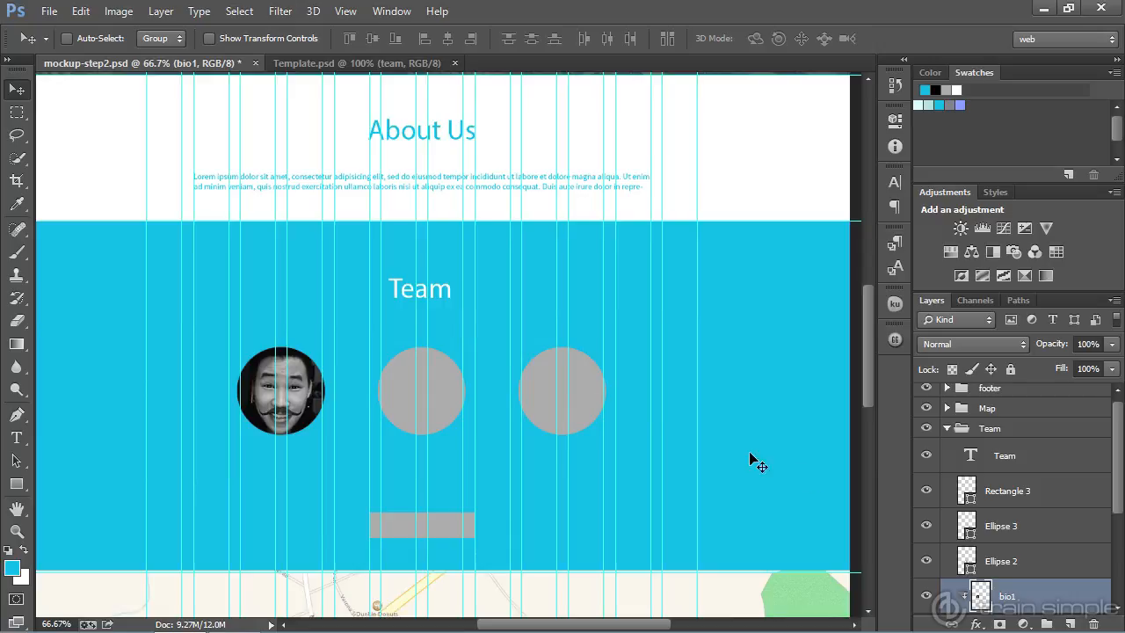
# Step: Paste the copied bio2 portrait above the Ellipse 2 layer and move it over the second circle of the Team section
pyautogui.click(1015, 564)
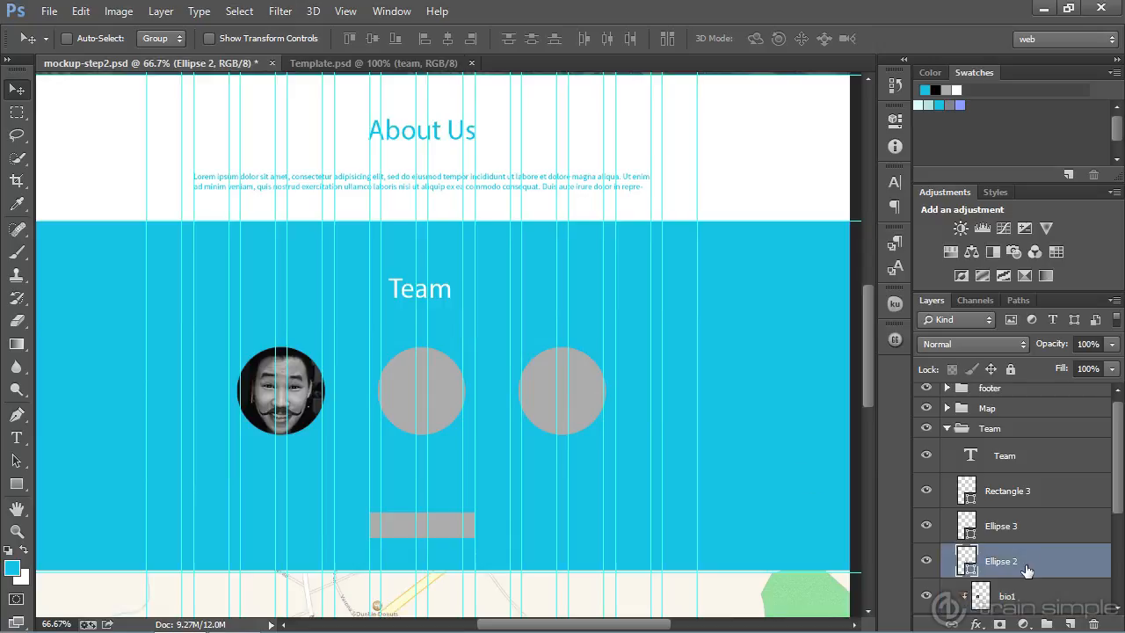
pyautogui.hotkey('ctrl', 'v')
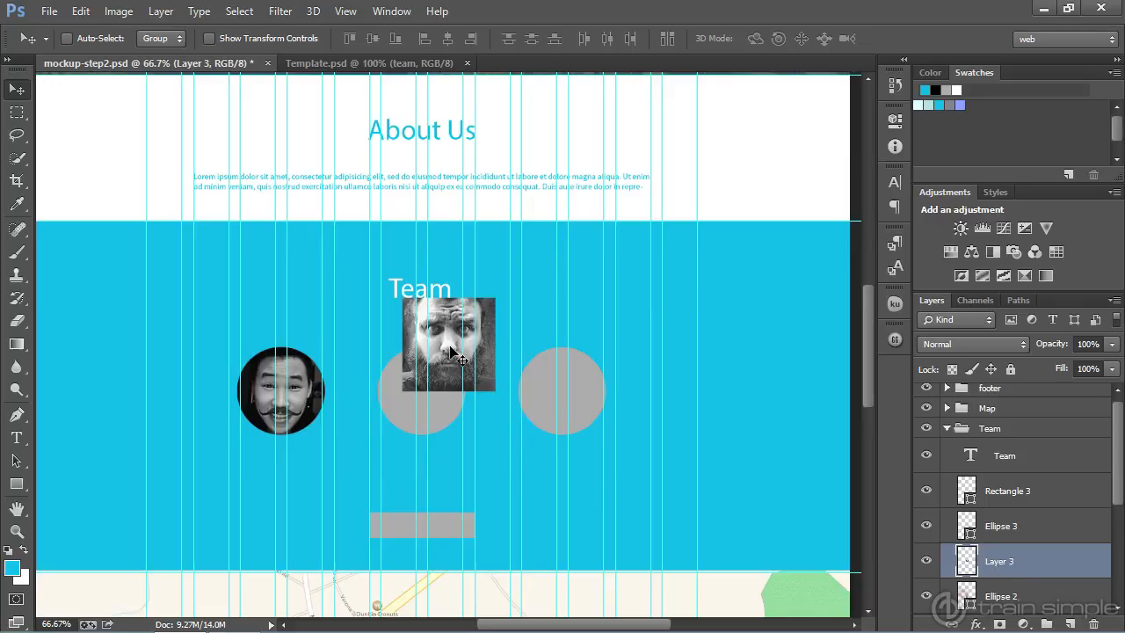
pyautogui.moveTo(446, 349); pyautogui.dragTo(421, 402)
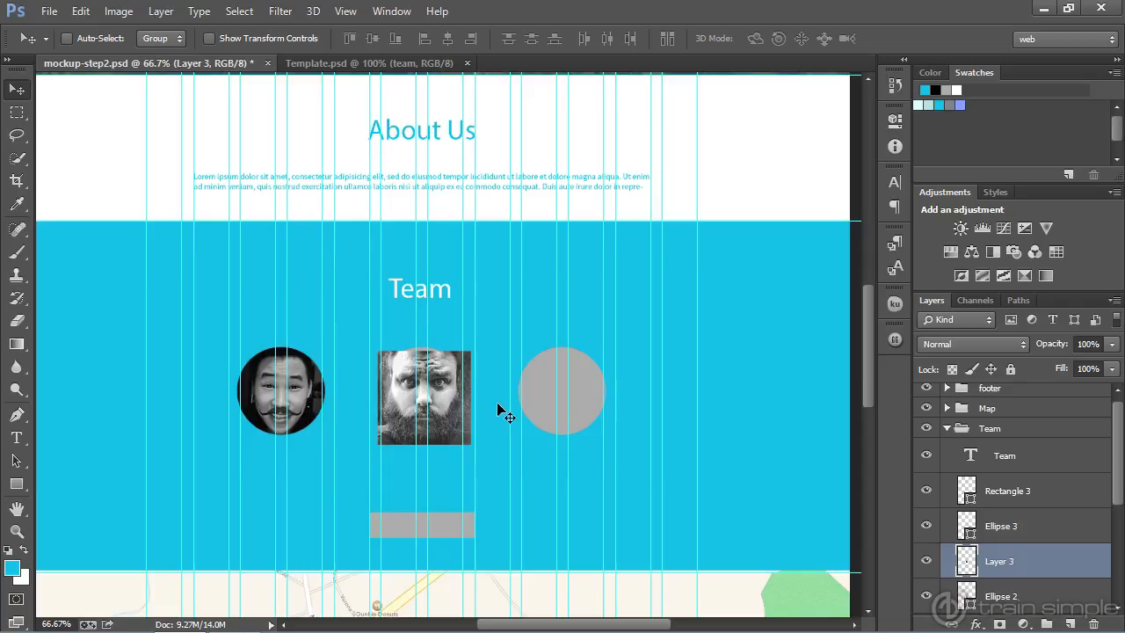
# Step: Clip the pasted portrait layer to the Ellipse 2 circle with a clipping mask and rename the layer bio2
pyautogui.keyDown('alt'); pyautogui.click(1016, 575); pyautogui.keyUp('alt')
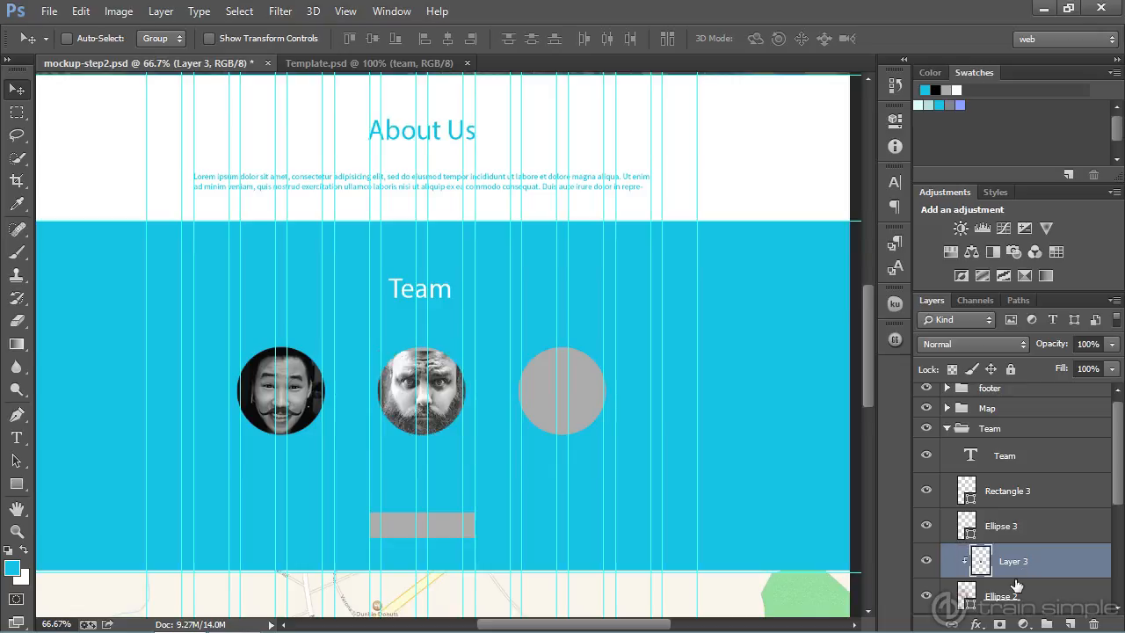
pyautogui.doubleClick(1015, 562)
pyautogui.write('bio2')
pyautogui.press('Return')
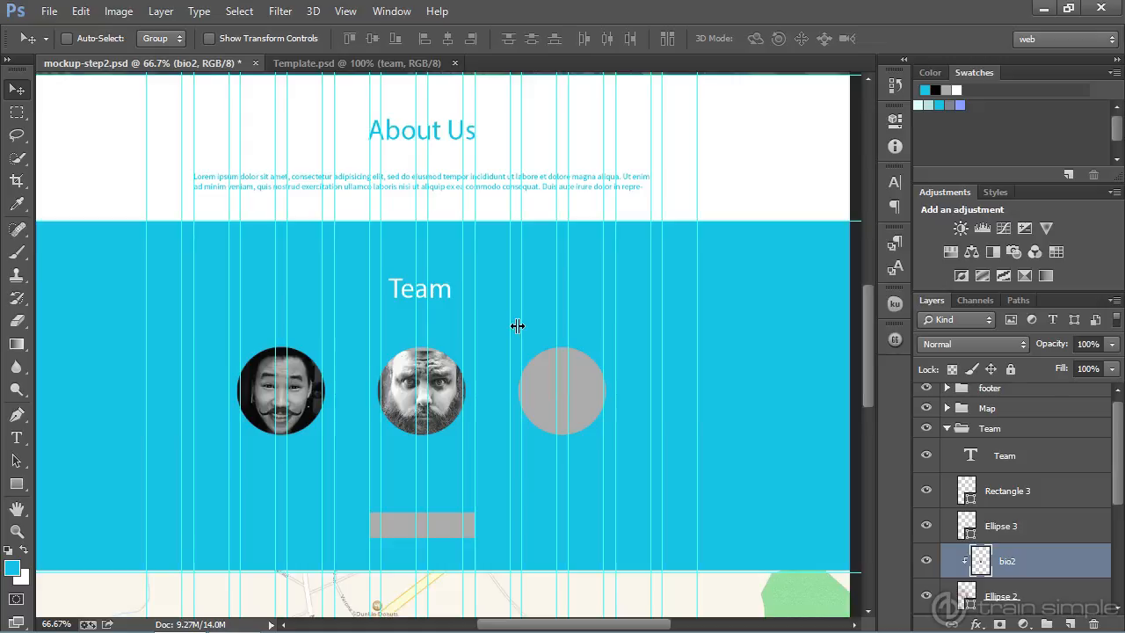
# Step: Open the bio3 image from the mock-up-images folder and copy the entire image
pyautogui.click(49, 11)
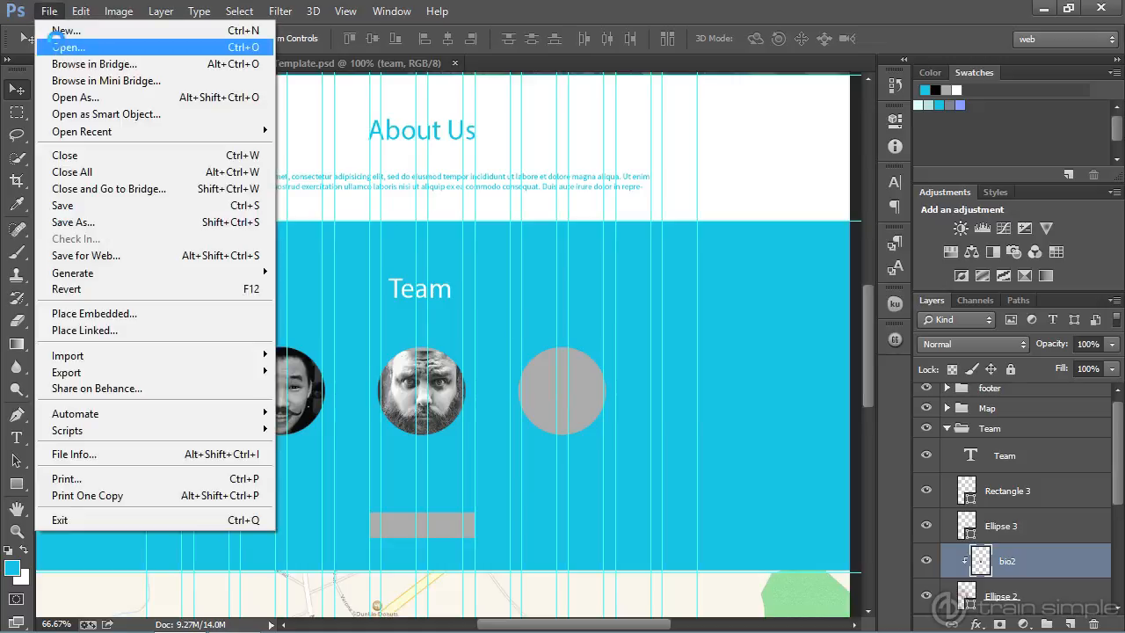
pyautogui.click(56, 44)
pyautogui.click(387, 149)
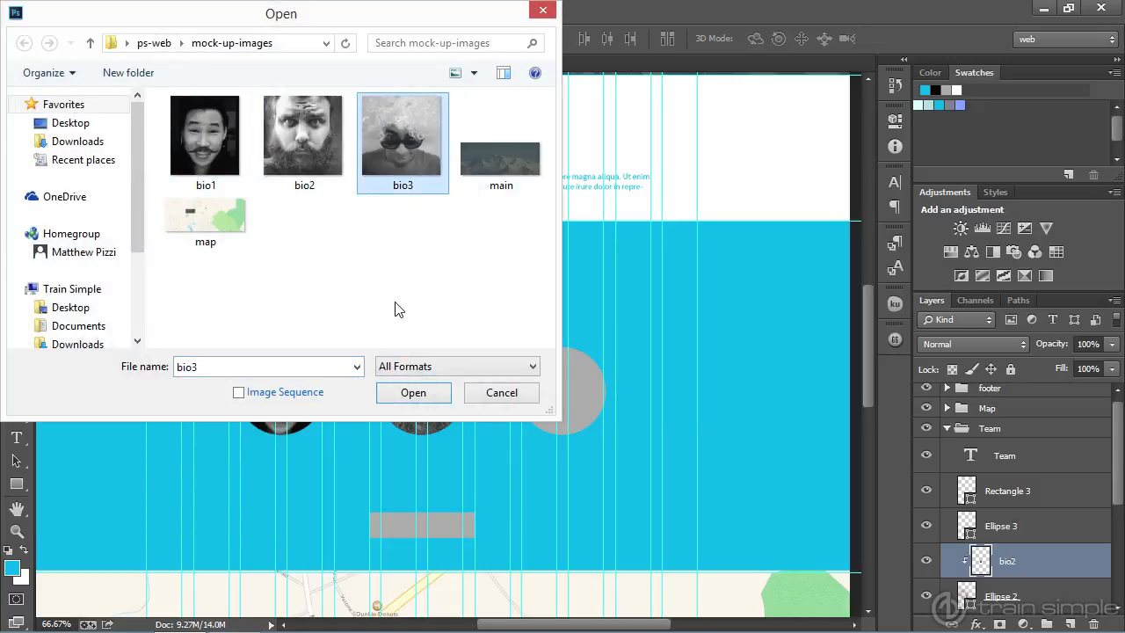
pyautogui.click(413, 392)
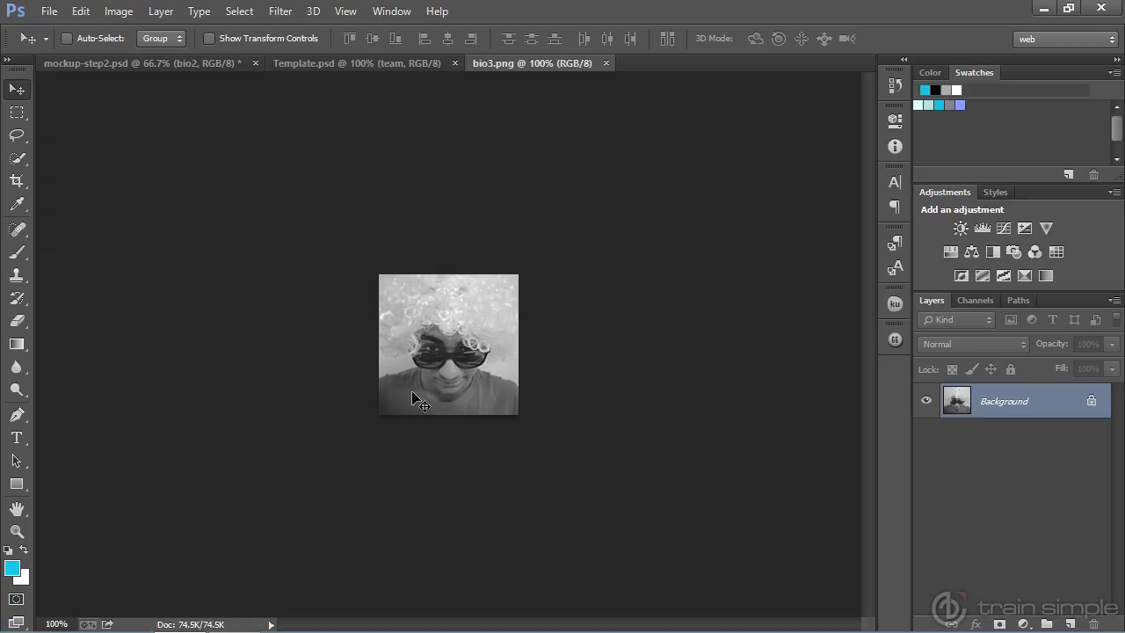
pyautogui.hotkey('ctrl', 'a')
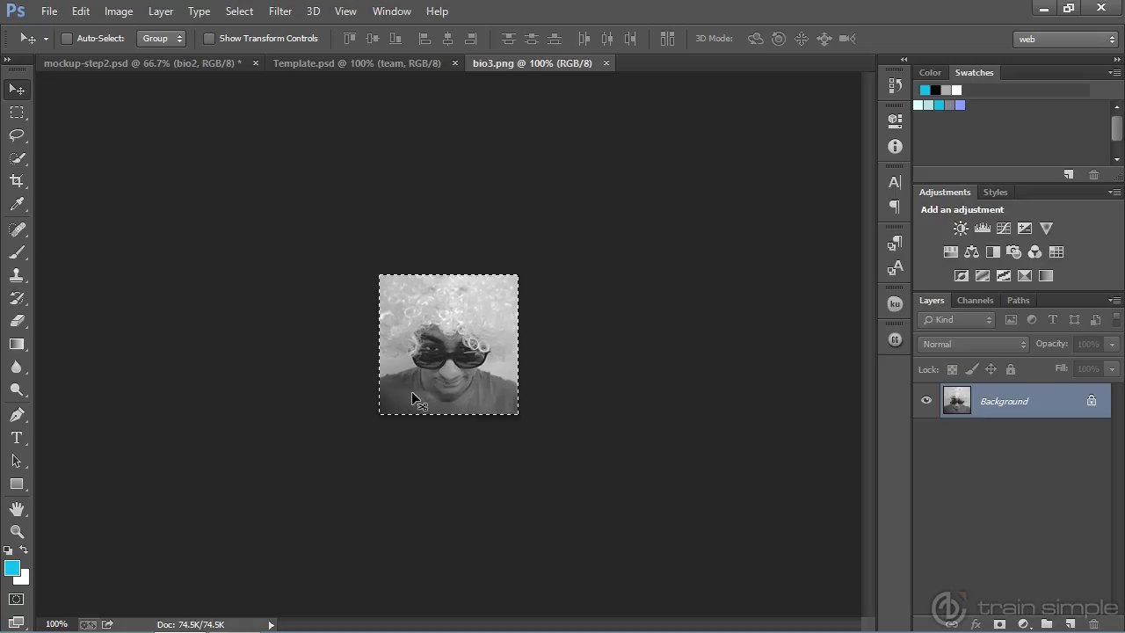
# Step: Paste the bio3 portrait above the Ellipse 3 layer of mockup-step2.psd and move it over the third Team circle
pyautogui.click(163, 64)
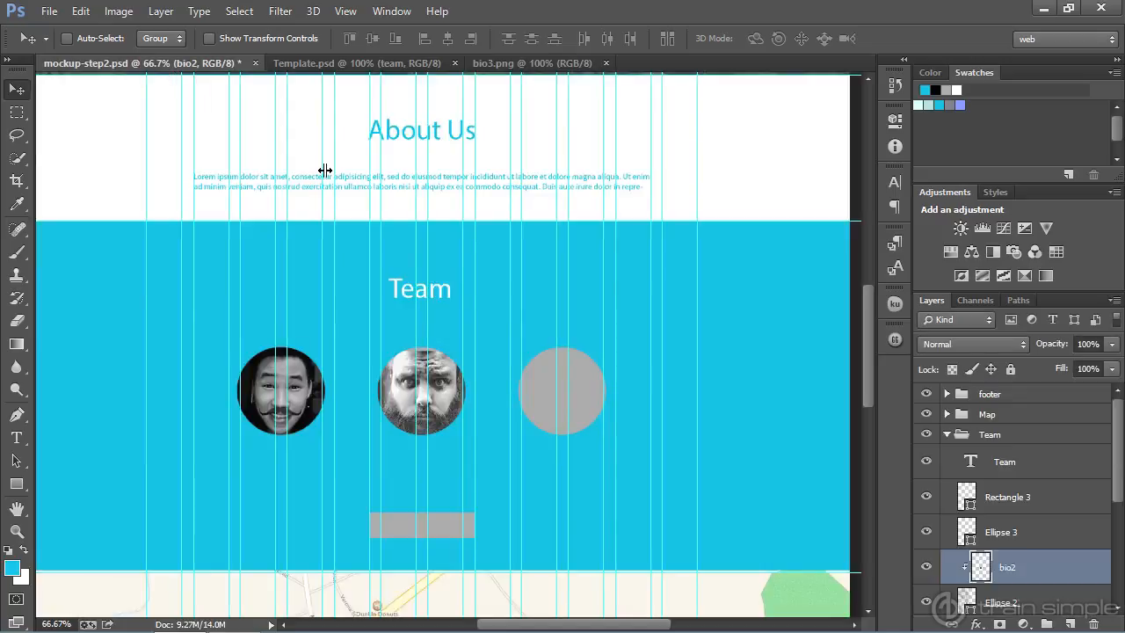
pyautogui.click(1006, 536)
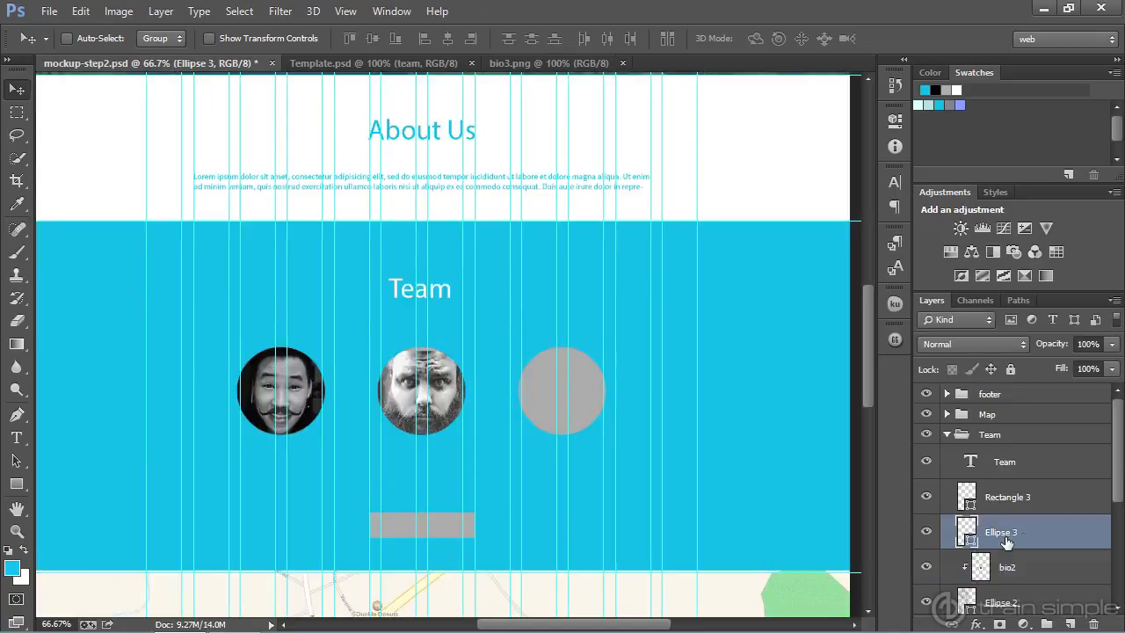
pyautogui.hotkey('ctrl', 'v')
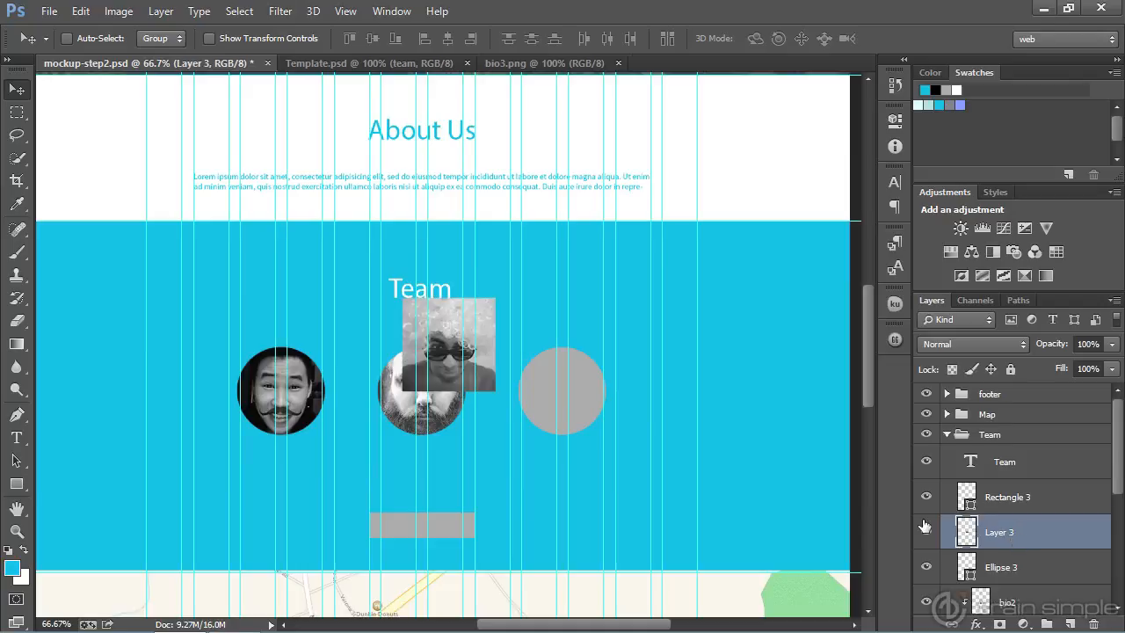
pyautogui.moveTo(453, 358); pyautogui.dragTo(559, 399)
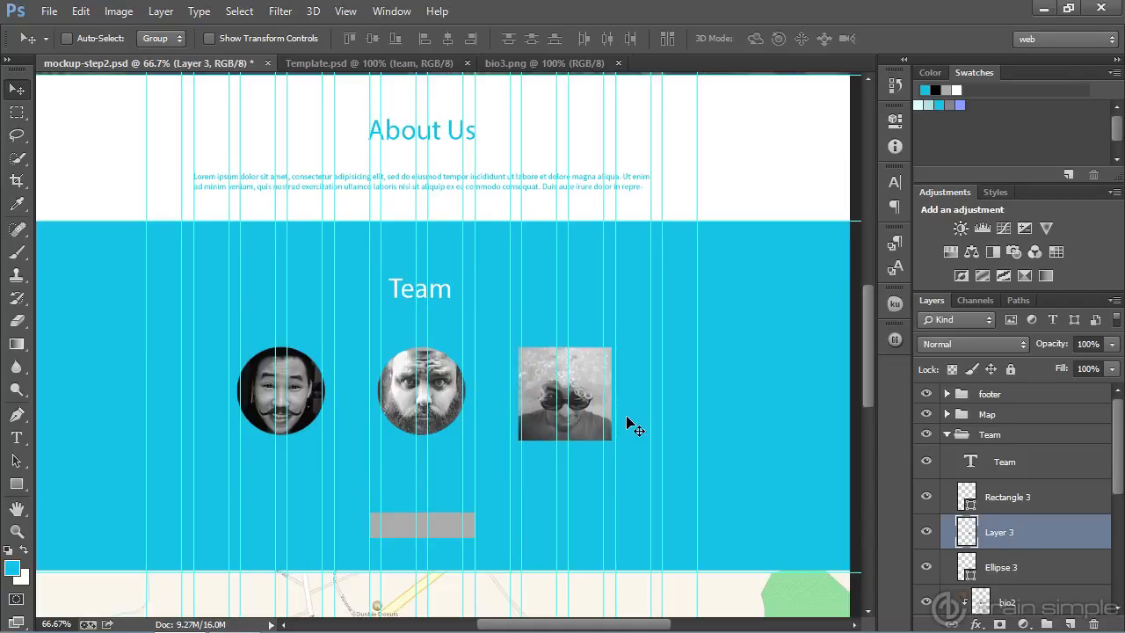
# Step: Clip the third portrait to the Ellipse 3 circle with a clipping mask and nudge it slightly left and up to centre the face
pyautogui.keyDown('alt'); pyautogui.click(1018, 543); pyautogui.keyUp('alt')
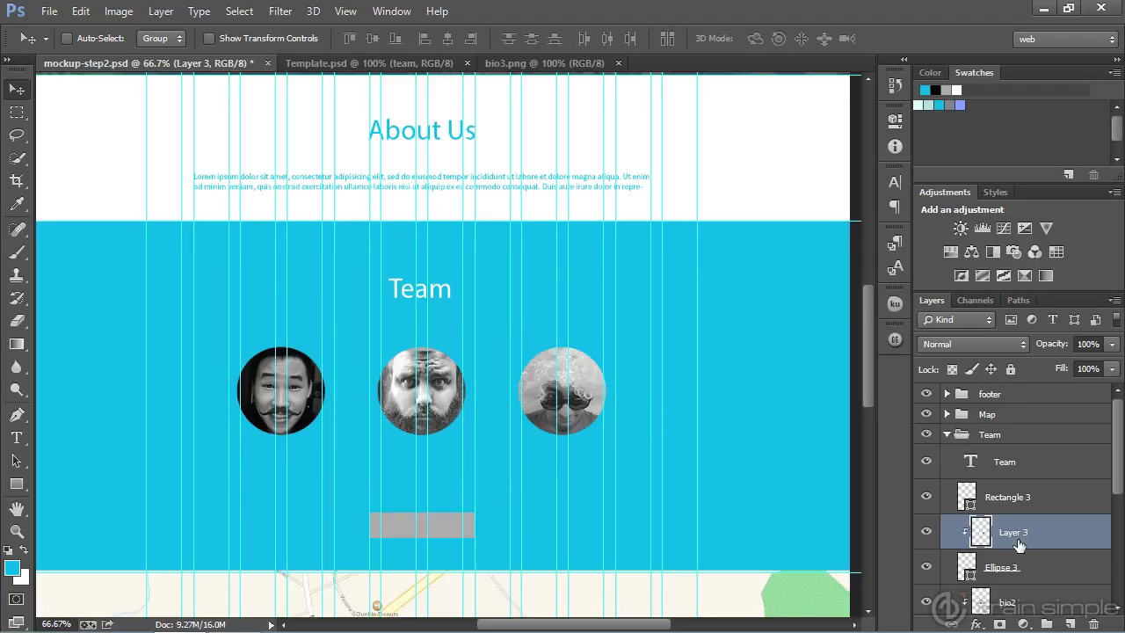
pyautogui.press('Left')
pyautogui.press('Left')
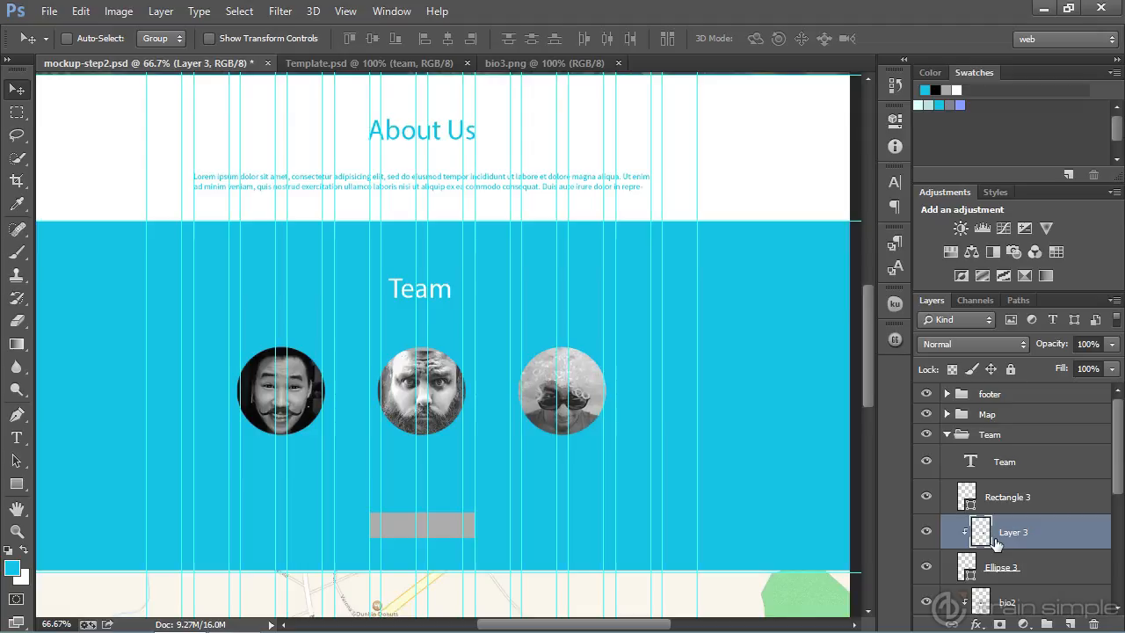
pyautogui.press('Up')
pyautogui.press('Up')
pyautogui.press('Up')
pyautogui.press('Left')
pyautogui.press('Left')
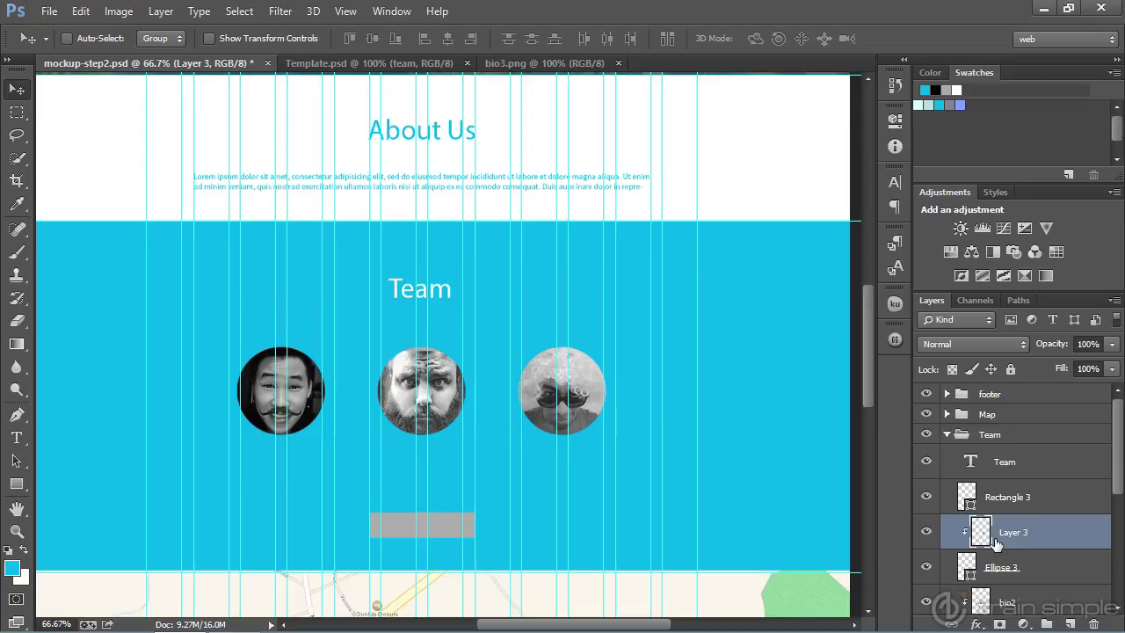
# Step: Rename the portrait layer clipped to Ellipse 3 as bio3
pyautogui.doubleClick(1012, 532)
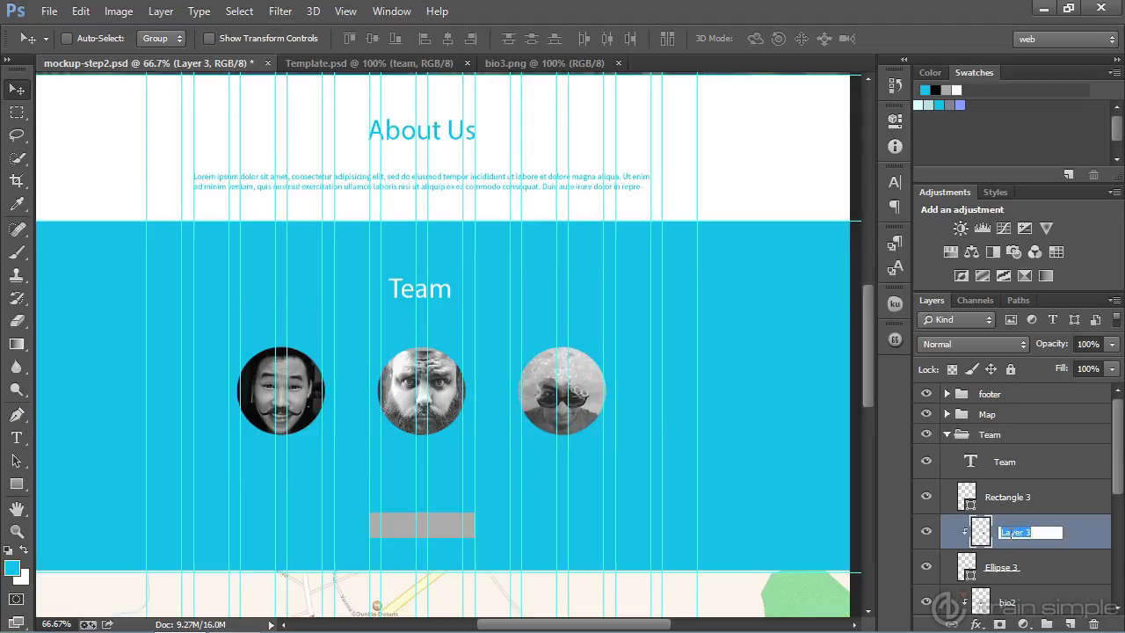
pyautogui.write('bio3')
pyautogui.press('Return')
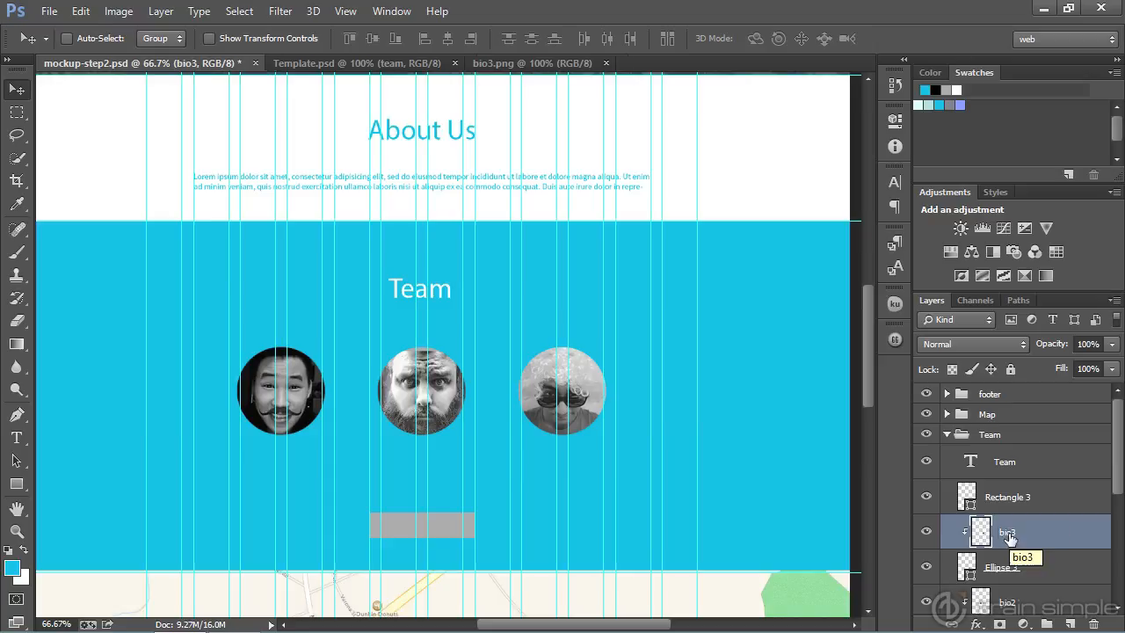